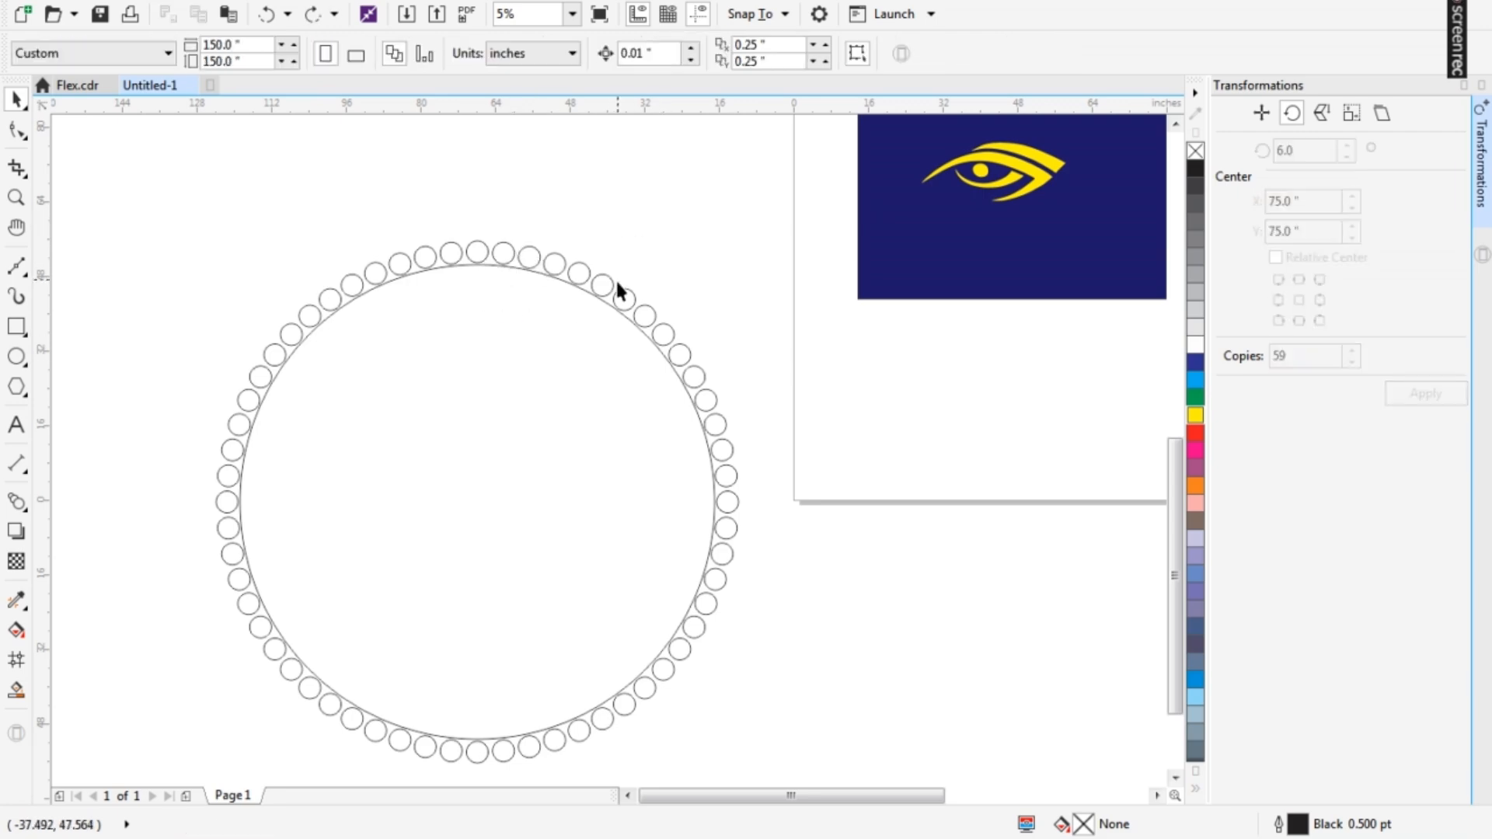
- Duplicate the ring of small circles twice, enlarging from the centre, to form three concentric rings about 157 inches wide overall
scroll(747, 245, up, 3)
scroll(881, 195, down, 2)
drag(355, 340, 682, 680)
scroll(799, 178, up, 1)
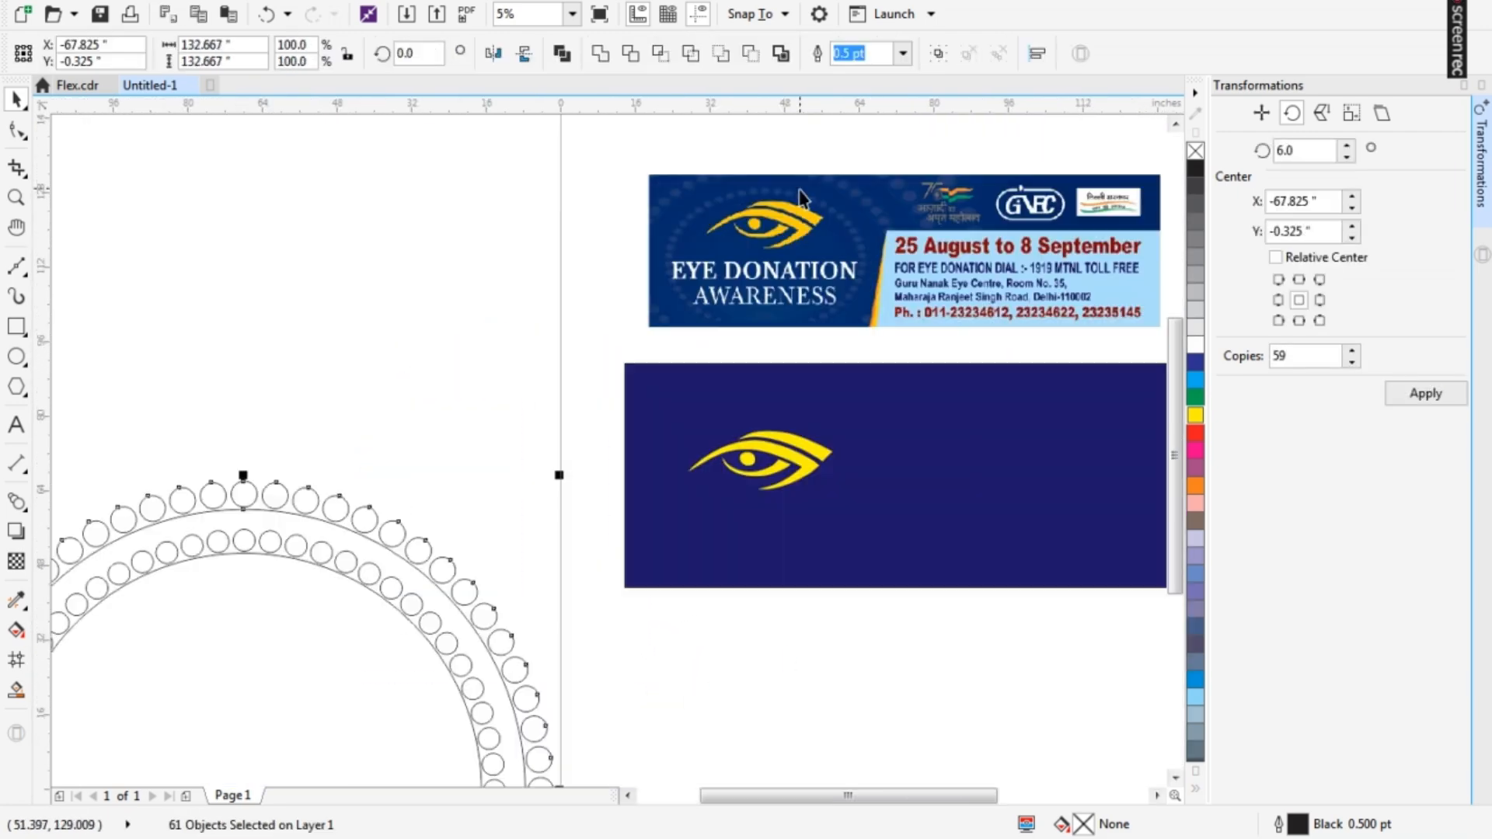
scroll(804, 134, down, 1)
key(ctrl+r)
scroll(800, 167, up, 1)
scroll(807, 167, down, 1)
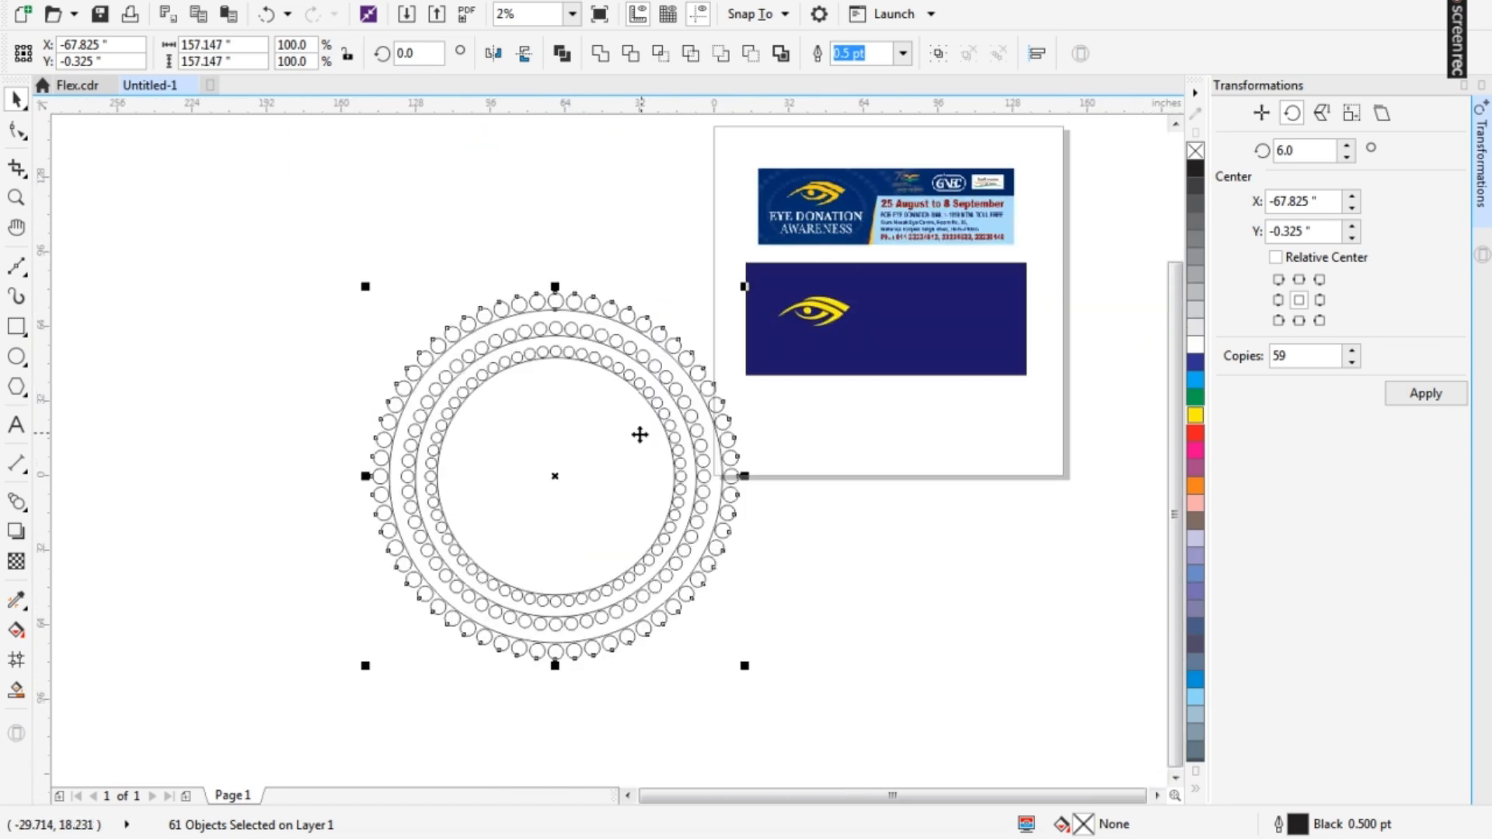
- Fill all the circles in the three concentric rings with blue (C100 M100)
key(Escape)
drag(781, 699, 781, 700)
click(1195, 361)
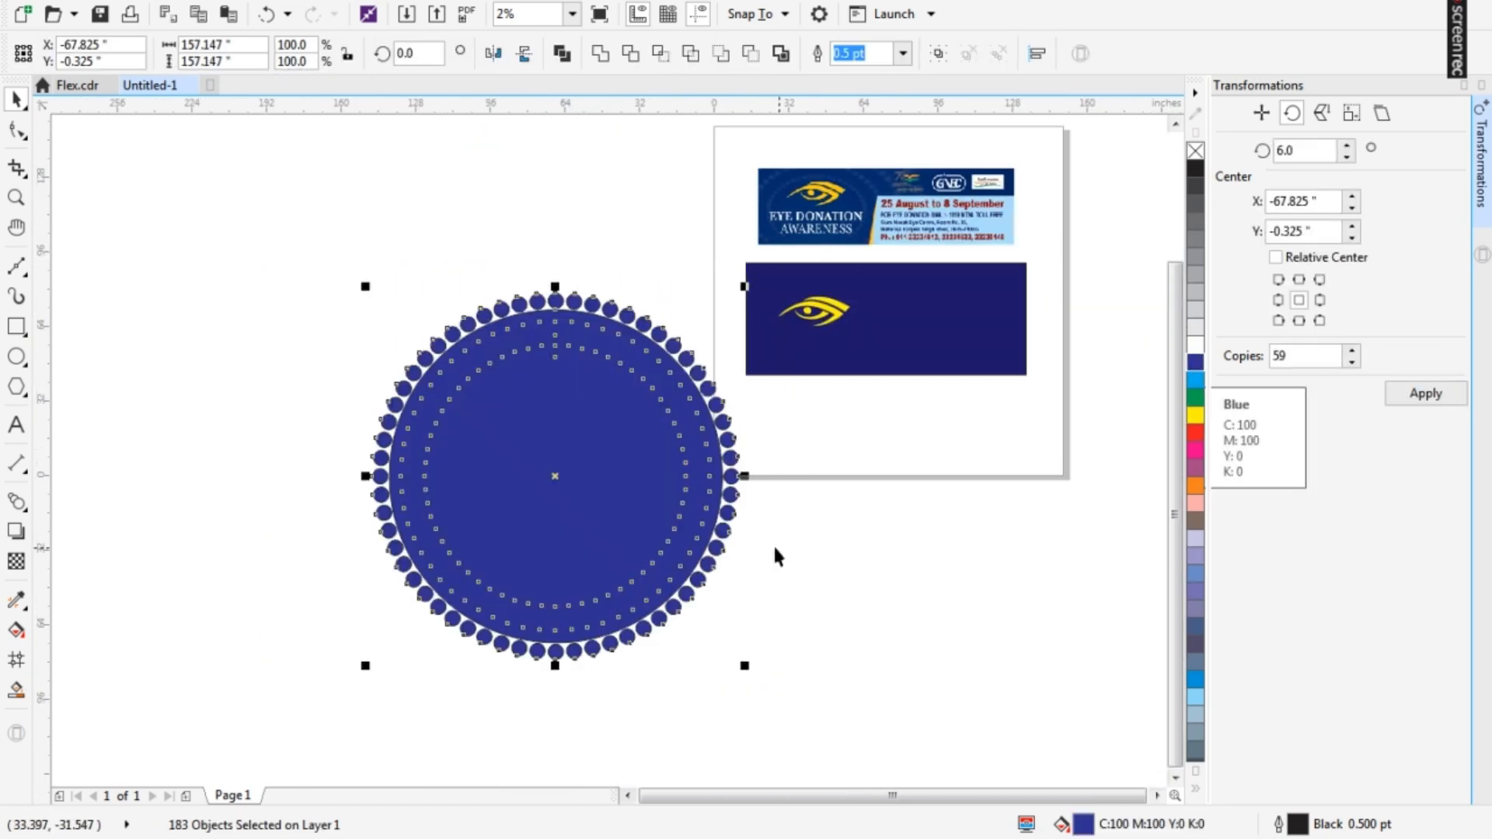
- Remove the fill from the three large circles, leaving only the small ring circles blue
key(Escape)
click(547, 490)
click(1195, 153)
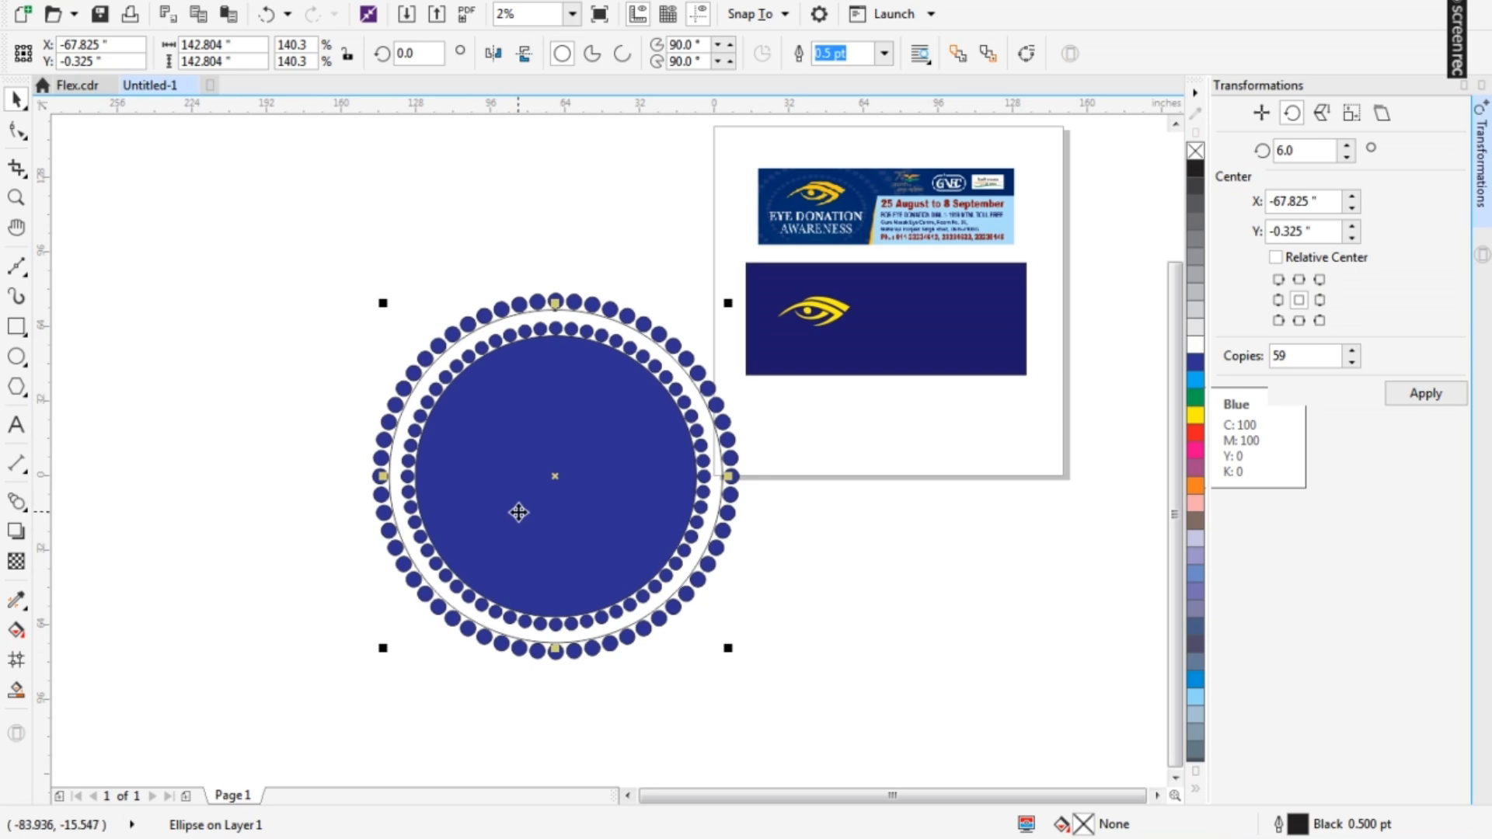
click(1195, 153)
click(950, 560)
click(628, 504)
click(1195, 151)
scroll(460, 333, up, 2)
scroll(533, 349, down, 2)
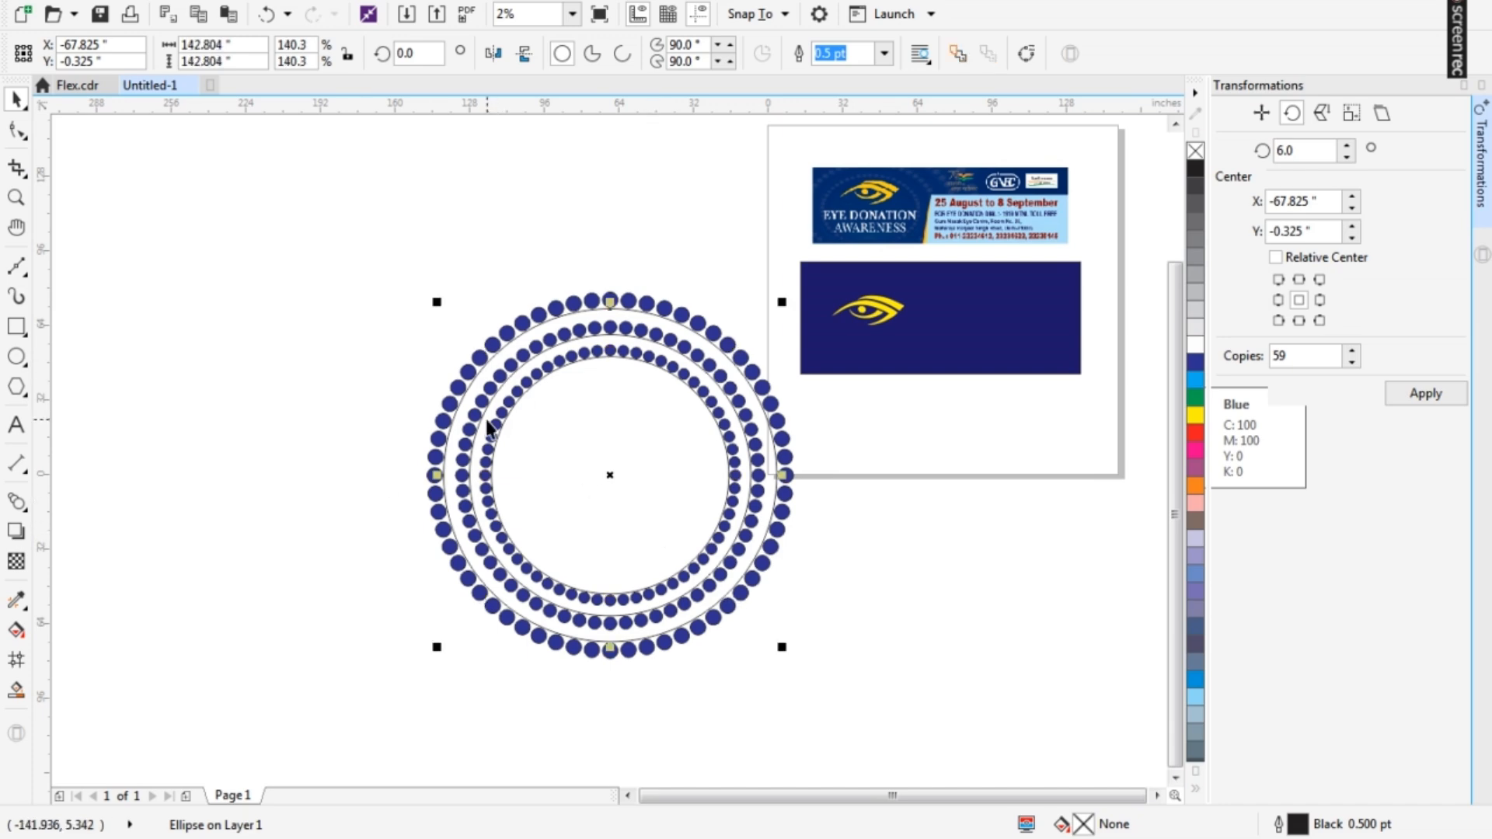
- Give the three large circles a blue outline
scroll(511, 370, up, 1)
shift+click(532, 398)
shift+click(569, 468)
scroll(559, 428, down, 2)
drag(597, 422, 504, 529)
key(ctrl+z)
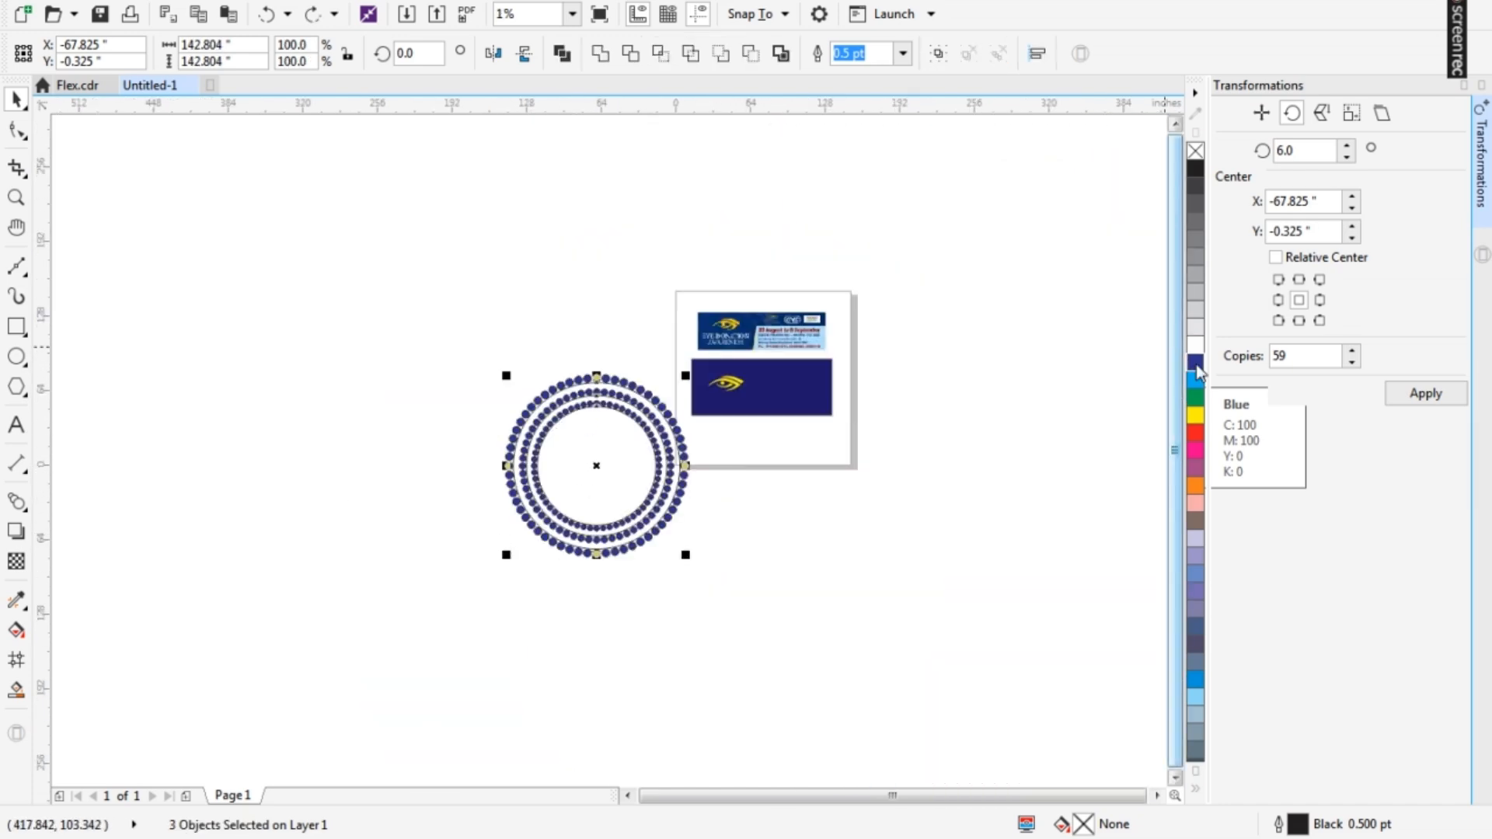
right_click(1196, 363)
- Set the large circles' outline to 2 points wide with round corners and round line caps
scroll(574, 448, up, 2)
key(F12)
text(2)
click(675, 413)
click(674, 486)
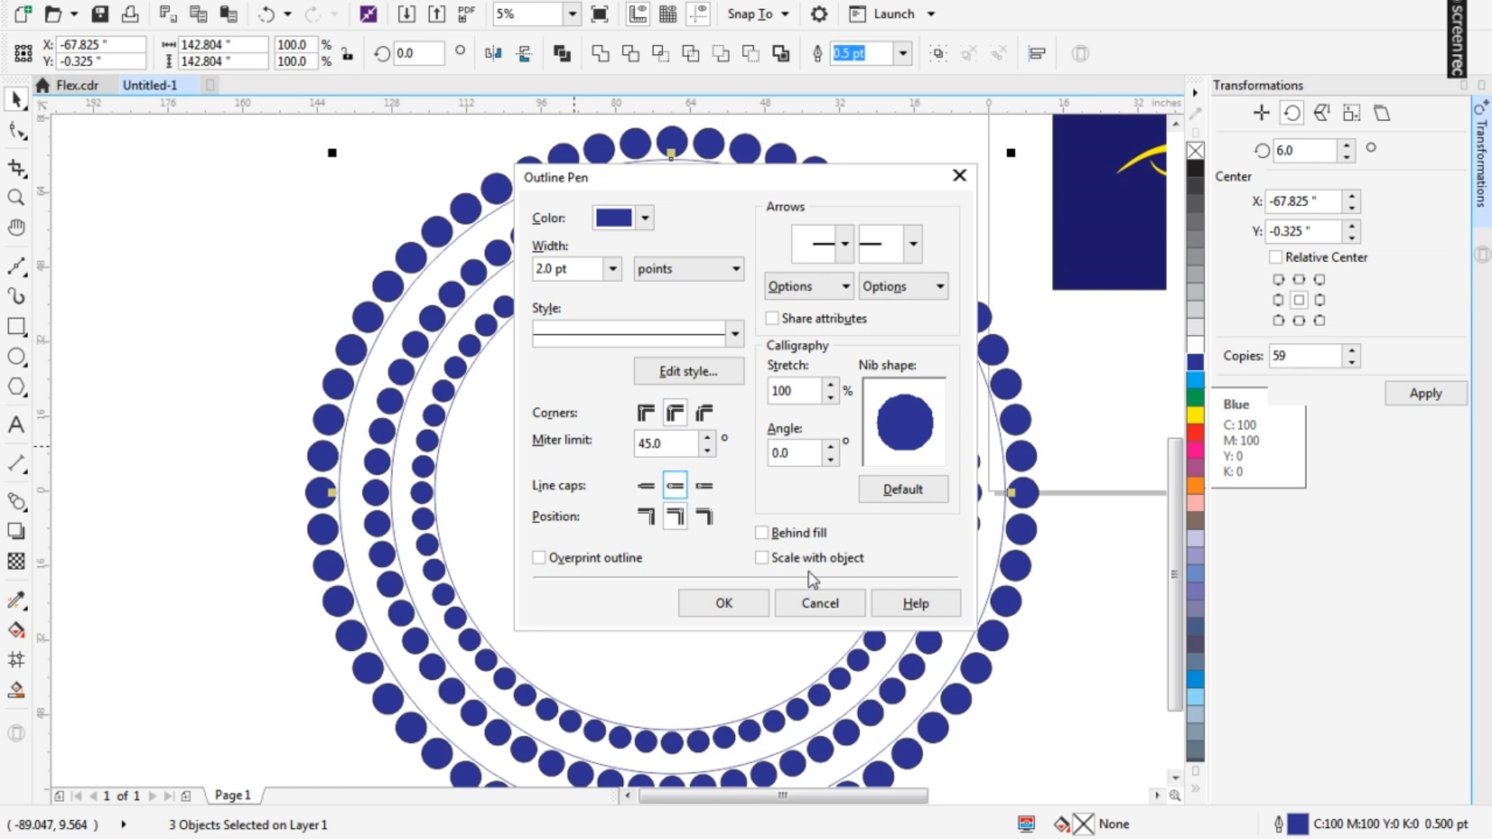
click(724, 601)
- Thicken the large circles' outline through 5 and 20 points up to 30 points
scroll(318, 373, up, 2)
key(F12)
text(5)
key(Return)
key(F12)
text(20)
key(Return)
key(F12)
text(30)
key(Return)
- Select the whole set of concentric rings and scale it down around its centre
scroll(630, 404, down, 3)
click(335, 387)
scroll(323, 388, down, 1)
scroll(595, 359, up, 1)
drag(127, 254, 711, 703)
shift+drag(695, 686, 617, 607)
scroll(540, 563, up, 1)
scroll(430, 614, down, 2)
- Make a copy of the rings, flatten it into an ellipse, place it over the navy banner and group it
ctrl+drag(475, 544, 693, 544)
right_click(693, 544)
scroll(697, 544, up, 1)
drag(620, 697, 619, 631)
drag(619, 556, 419, 385)
key(ctrl+g)
- Shrink the elliptical ring group to fit the navy banner and align it with the yellow eye
scroll(431, 404, up, 1)
shift+drag(692, 324, 611, 403)
drag(475, 474, 434, 426)
shift+click(523, 516)
shift+click(536, 510)
shift+drag(542, 503, 582, 530)
shift+click(667, 469)
key(e)
shift+click(667, 470)
drag(450, 506, 471, 505)
key(Escape)
scroll(648, 551, down, 1)
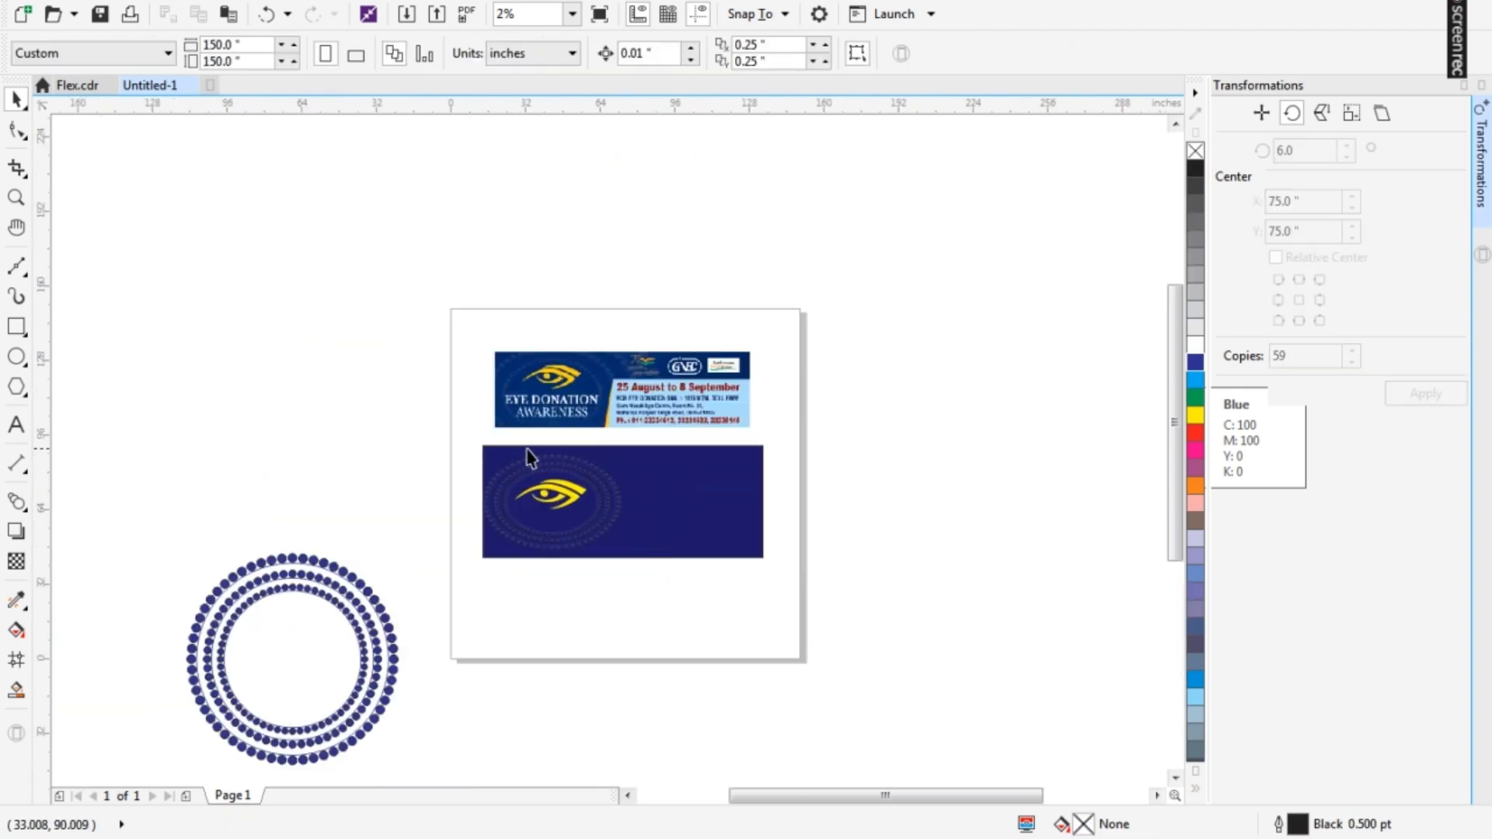
- Move the yellow eye straight up within the navy banner
scroll(529, 449, up, 1)
click(595, 526)
scroll(593, 527, up, 1)
ctrl+drag(592, 527, 592, 463)
scroll(552, 396, down, 1)
- Enlarge and shift the ring group slightly, and lower the yellow eye a little inside it
click(570, 652)
ctrl+click(621, 538)
shift+drag(693, 591, 709, 601)
drag(645, 552, 651, 552)
key(Escape)
ctrl+drag(558, 426, 558, 449)
scroll(656, 386, down, 2)
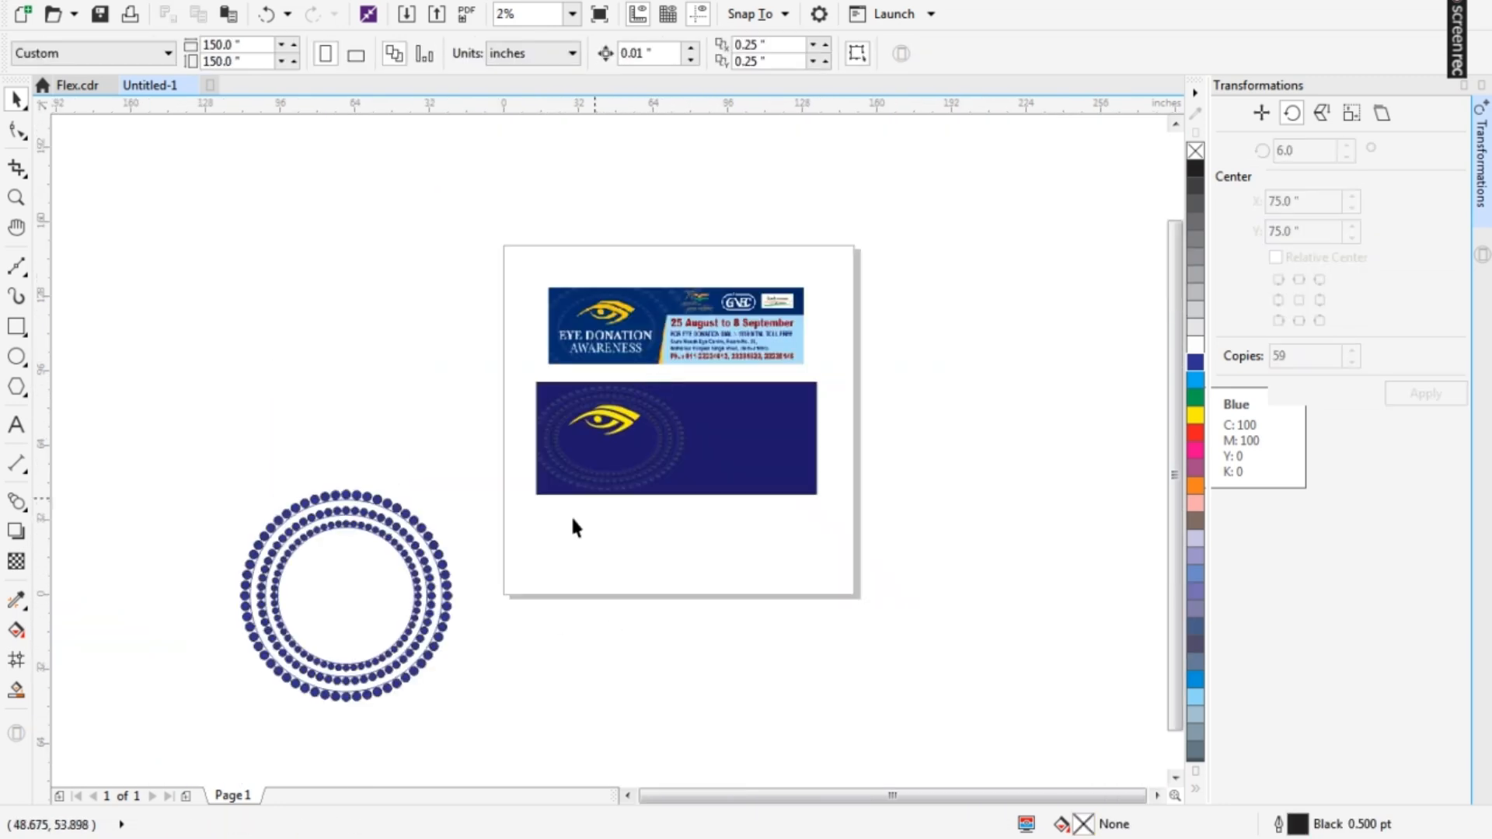
- Add the two-line text "eye donation awareness" below the yellow eye
scroll(698, 377, up, 1)
key(F7)
click(402, 518)
key(F8)
click(463, 495)
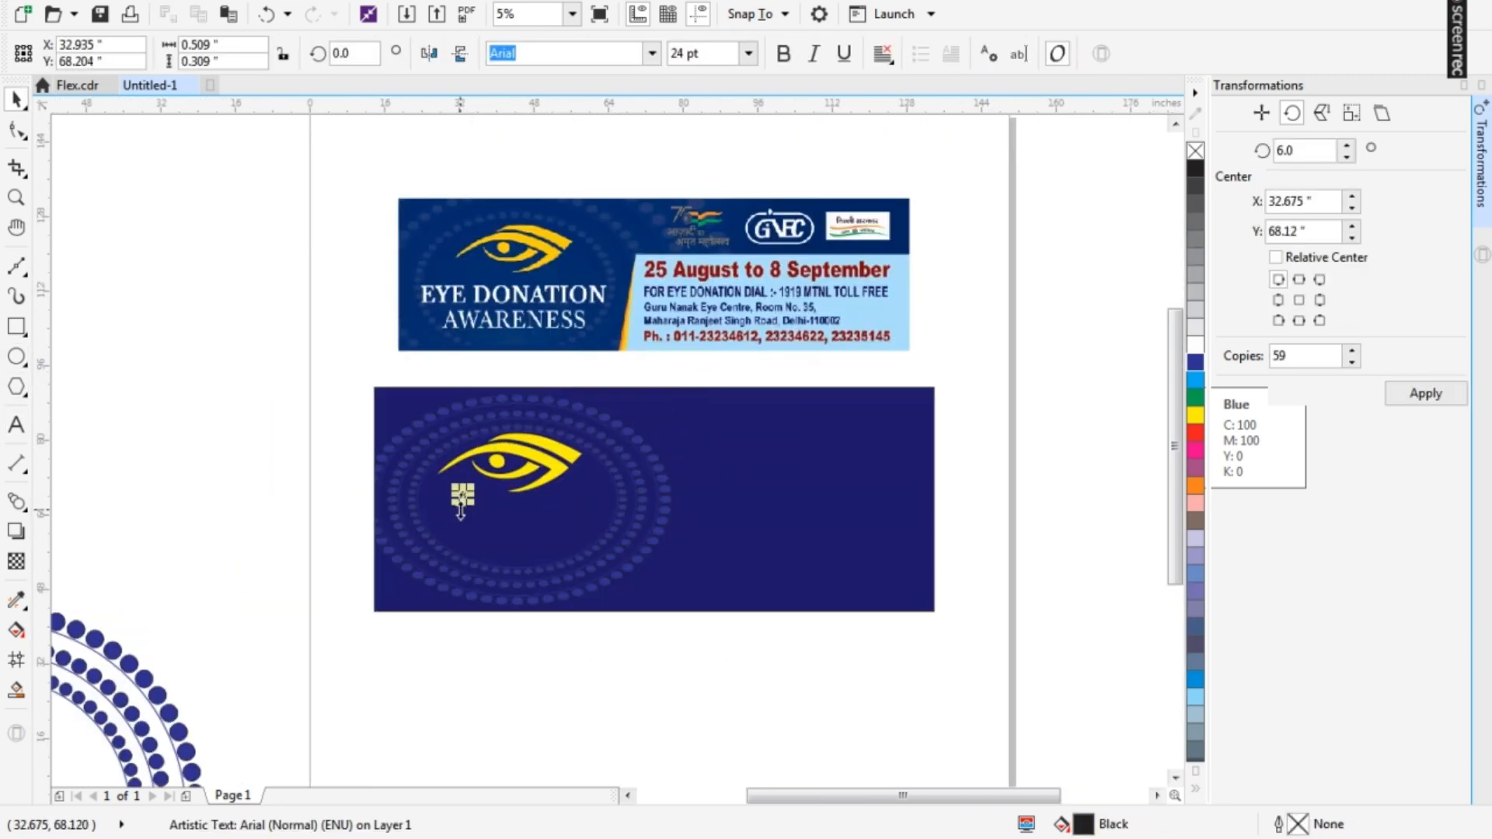
text(tjhn)
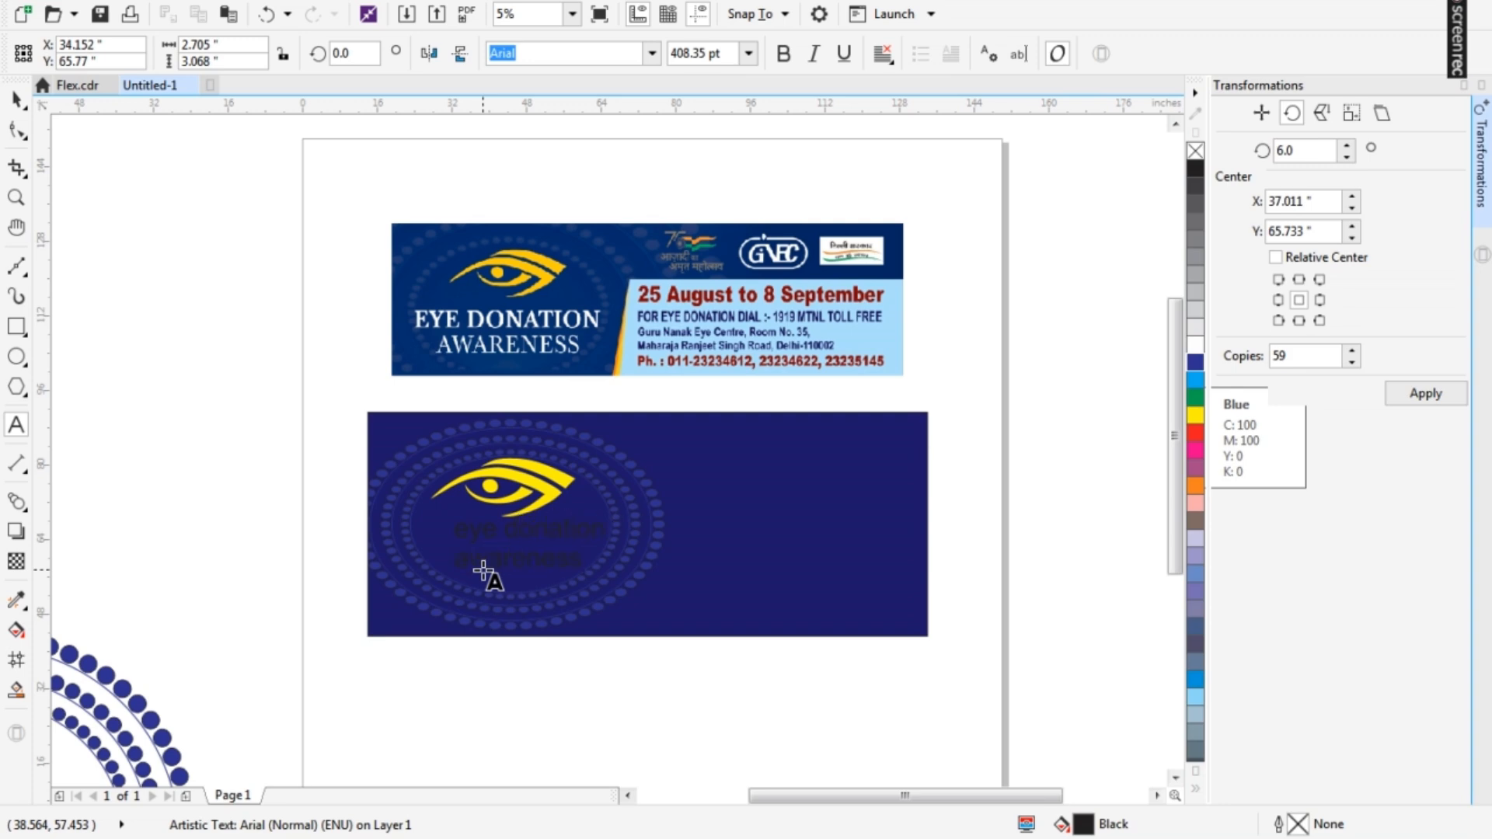
- Centre-align the two title lines and change them to uppercase
key(ctrl+a)
key(ctrl+e)
key(shift+F3)
key(u)
key(Return)
- Set the title's font to Swis721 BlkCn BT, place it beneath the eye and fill it with white
key(ctrl+space)
text(Swis721 BT)
click(651, 53)
mouse_move(622, 254)
click(824, 257)
drag(542, 530, 510, 542)
click(1195, 344)
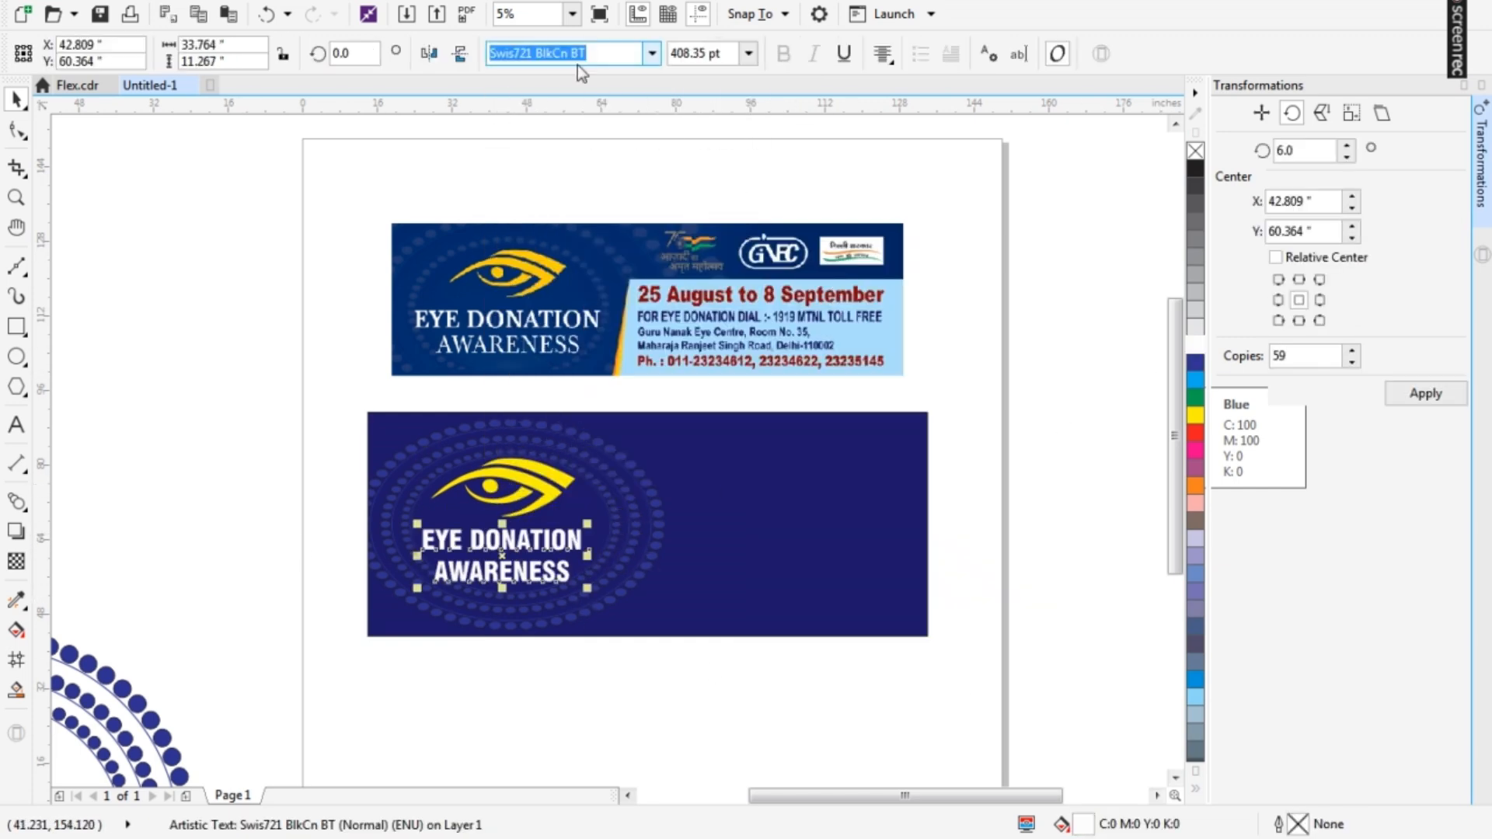
- Change the title's font to Times New Rom B
text(Times)
key(Return)
click(651, 53)
click(602, 330)
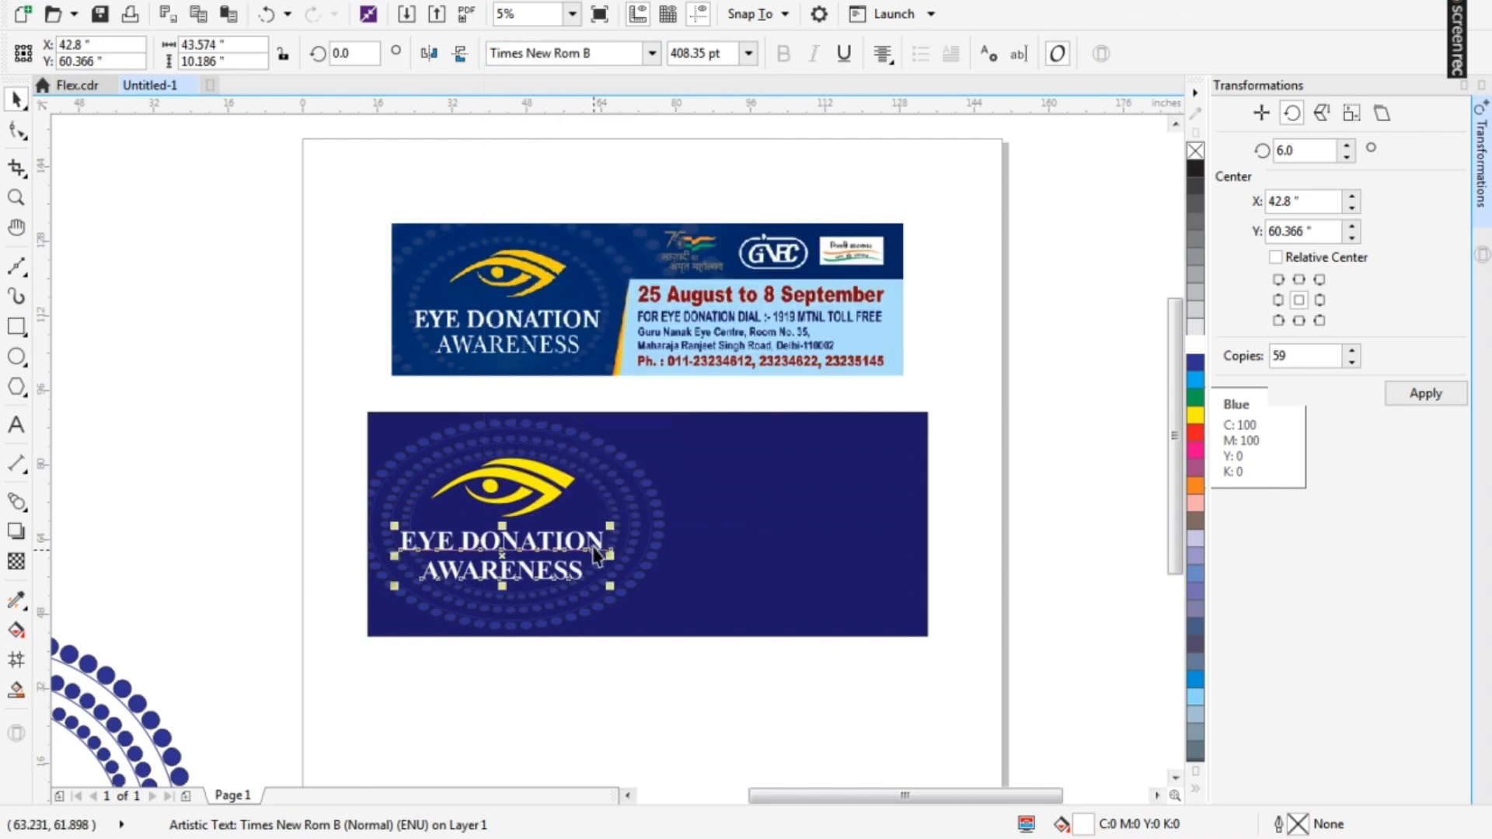
click(351, 544)
scroll(401, 437, down, 1)
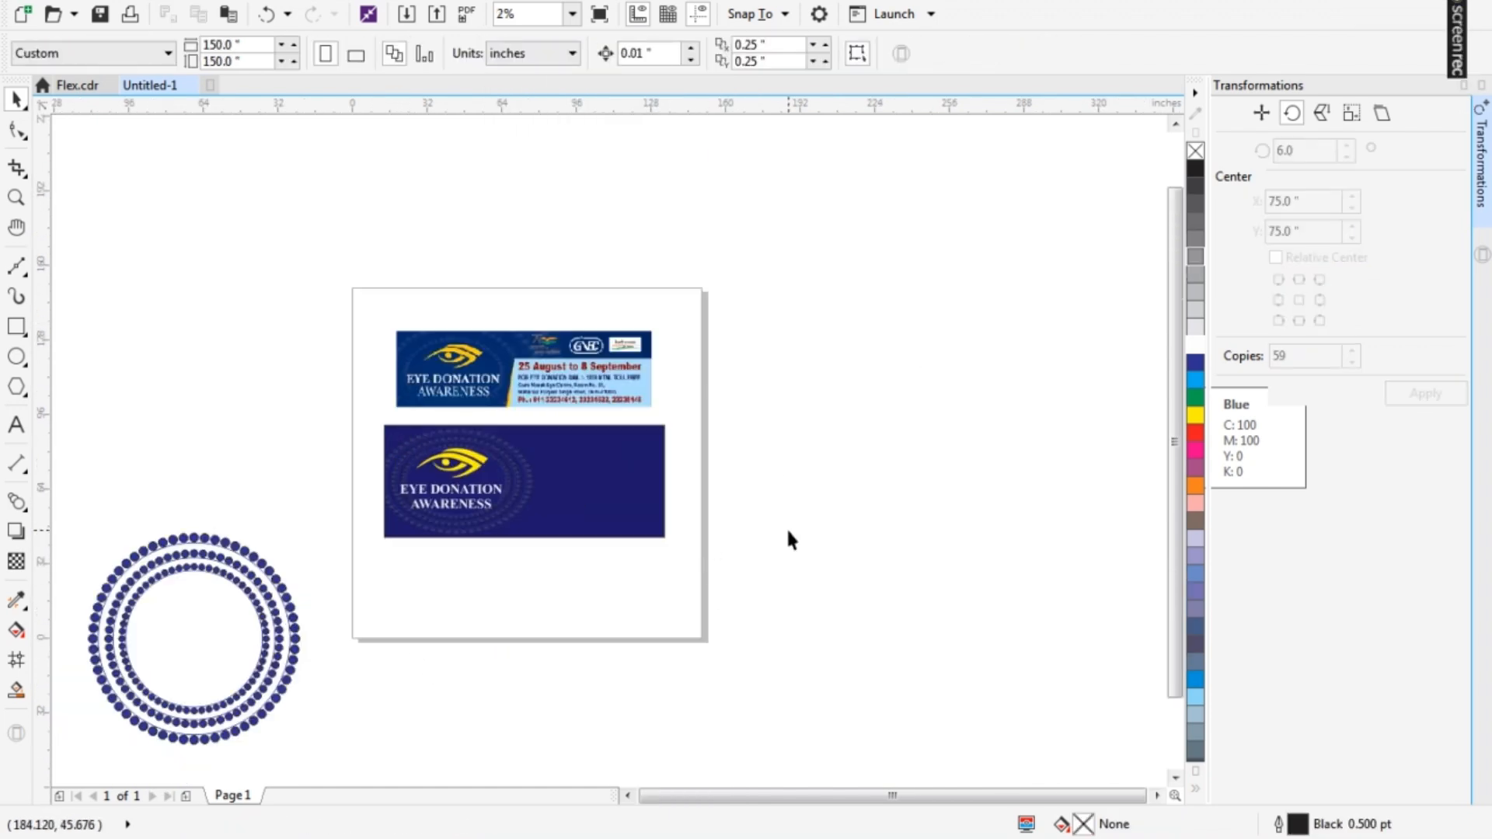
- Draw a rectangle about 85 by 30 inches over the navy banner's lower right, extending past its edges
scroll(710, 548, up, 1)
click(703, 556)
drag(495, 517, 893, 698)
drag(694, 511, 694, 557)
- Narrow the dotted ring group on the navy banner to about 57 inches wide
key(space)
click(491, 570)
drag(494, 571, 453, 571)
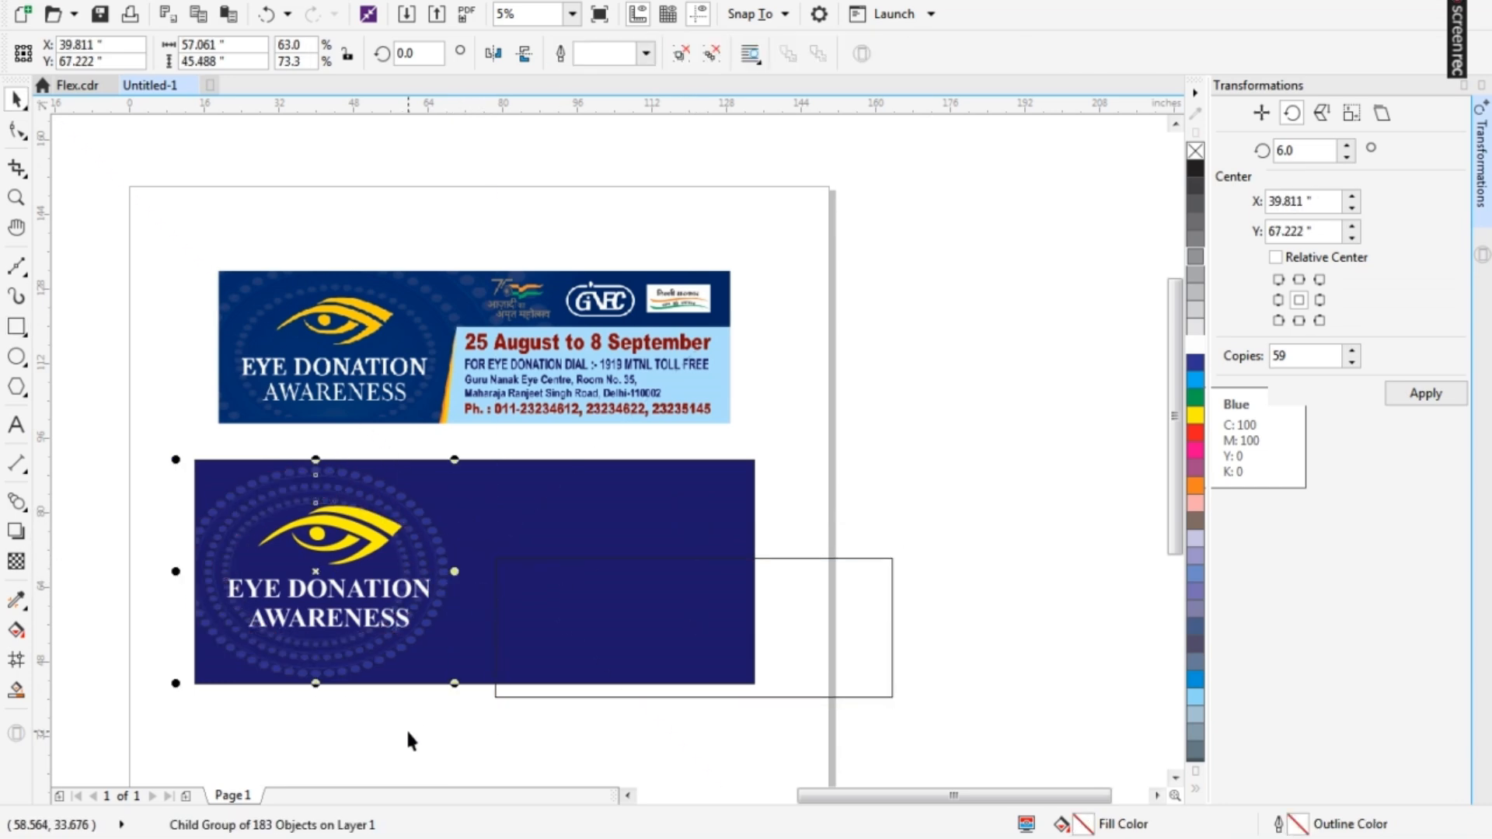
- Shrink the eye and title together slightly and recentre them inside the dotted rings
click(396, 618)
shift+click(366, 533)
drag(436, 634, 432, 621)
drag(328, 588, 316, 588)
key(Escape)
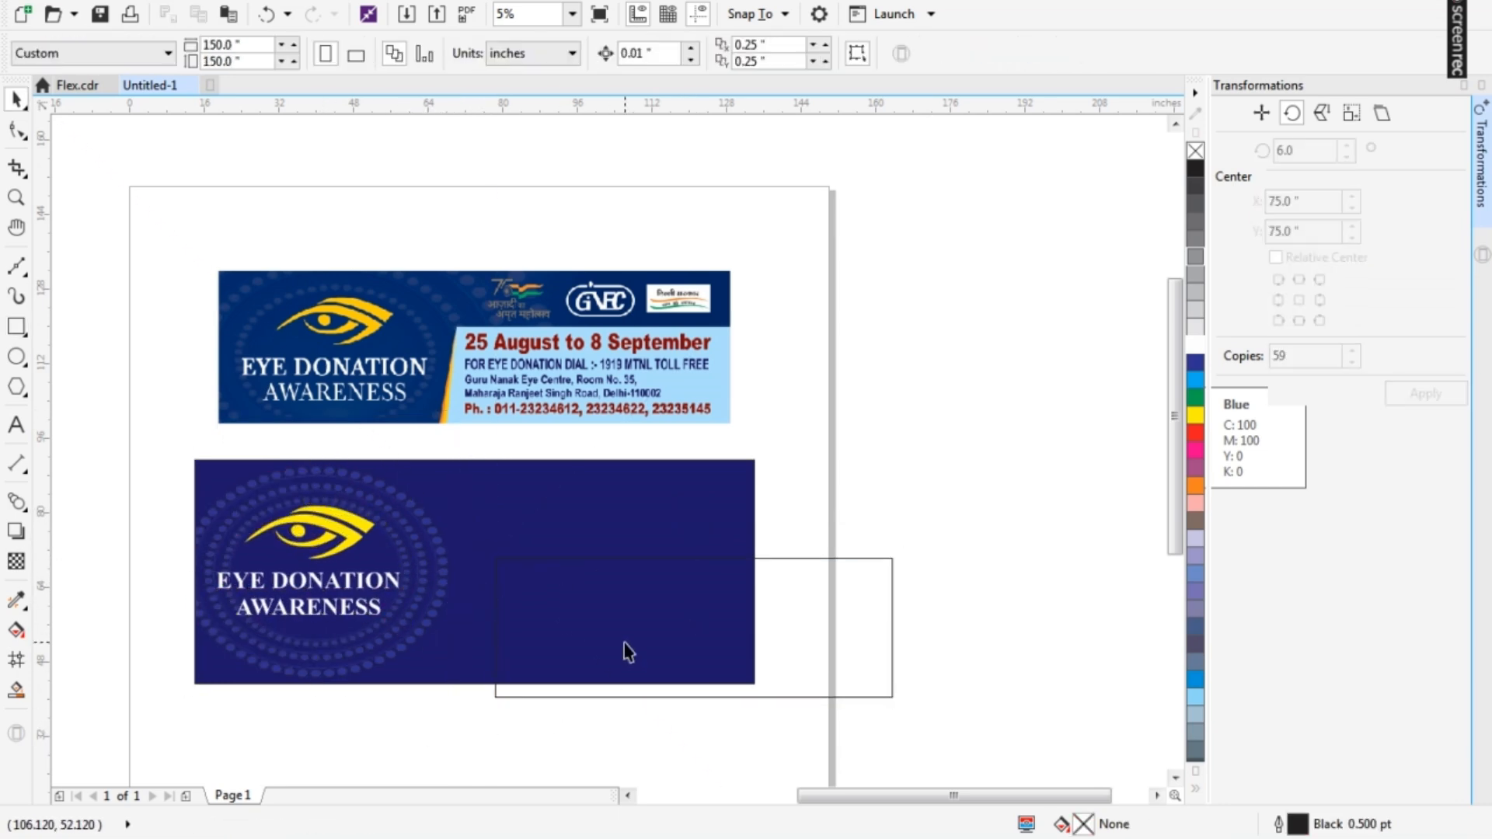
- Move the new rectangle slightly left, convert it to curves and shift its upper-left node right to slant the edge
drag(626, 628, 606, 629)
key(ctrl+q)
key(F10)
scroll(448, 604, up, 1)
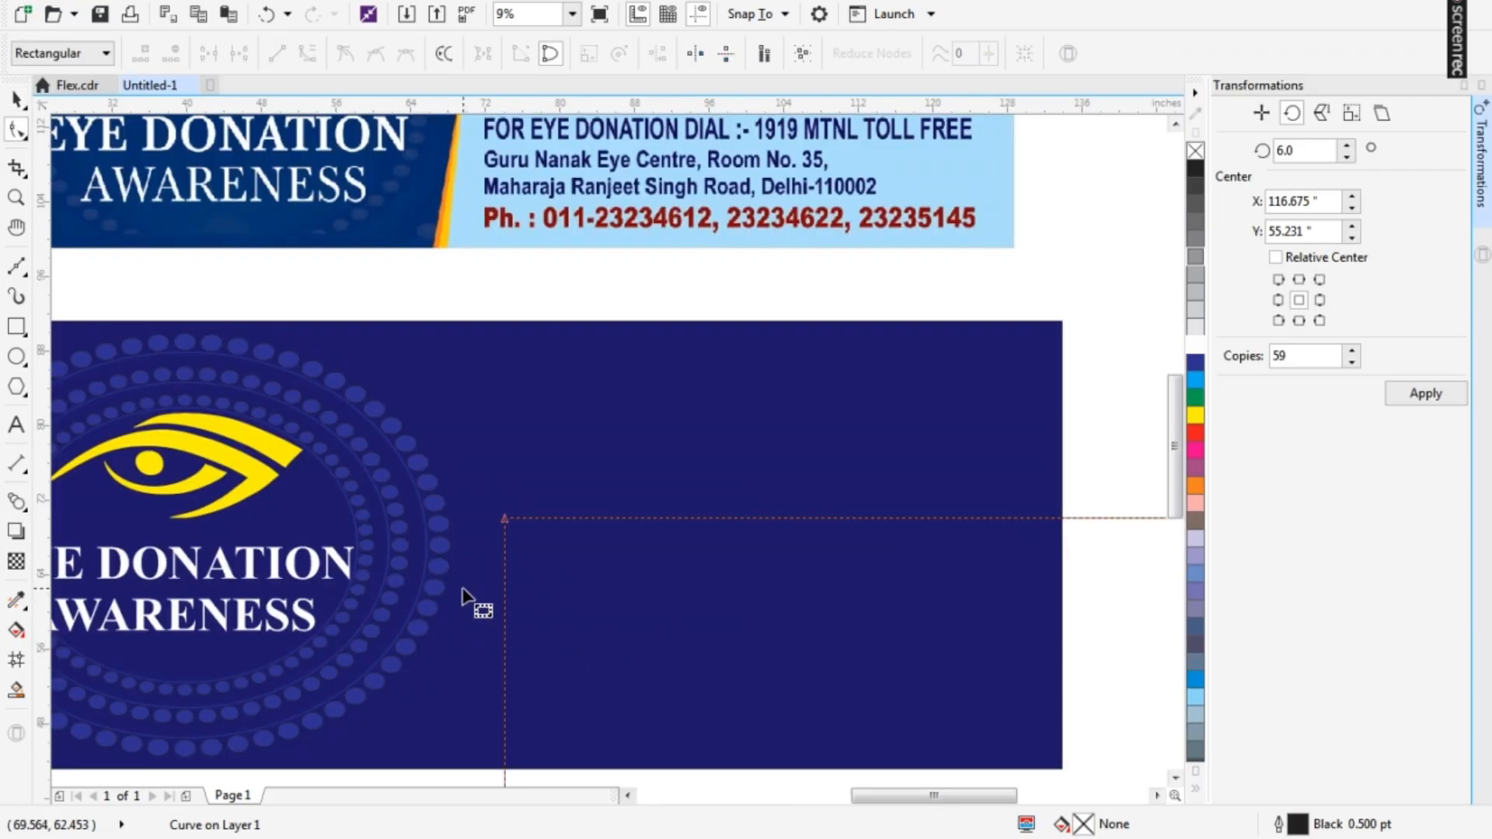
scroll(492, 549, down, 1)
key(space)
key(F10)
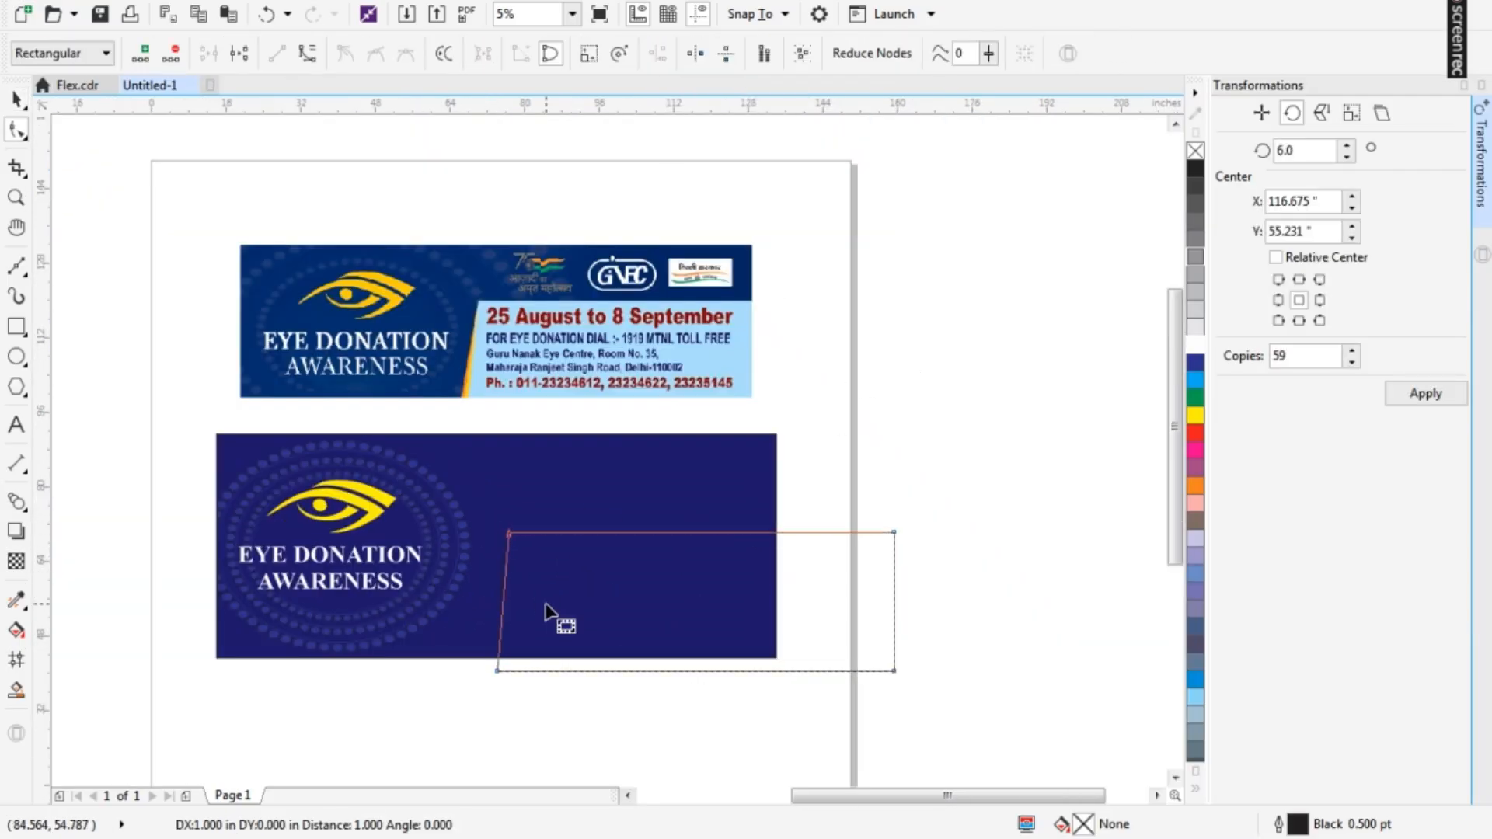
- Place a duplicate of the slanted shape slightly to its left
key(space)
scroll(466, 609, up, 1)
drag(649, 608, 622, 645)
right_click(638, 608)
- Shift the duplicate's upper-left node right so its slanted edge tapers to meet the original shape's corner
scroll(577, 692, down, 1)
scroll(563, 647, up, 1)
key(F10)
drag(504, 447, 638, 590)
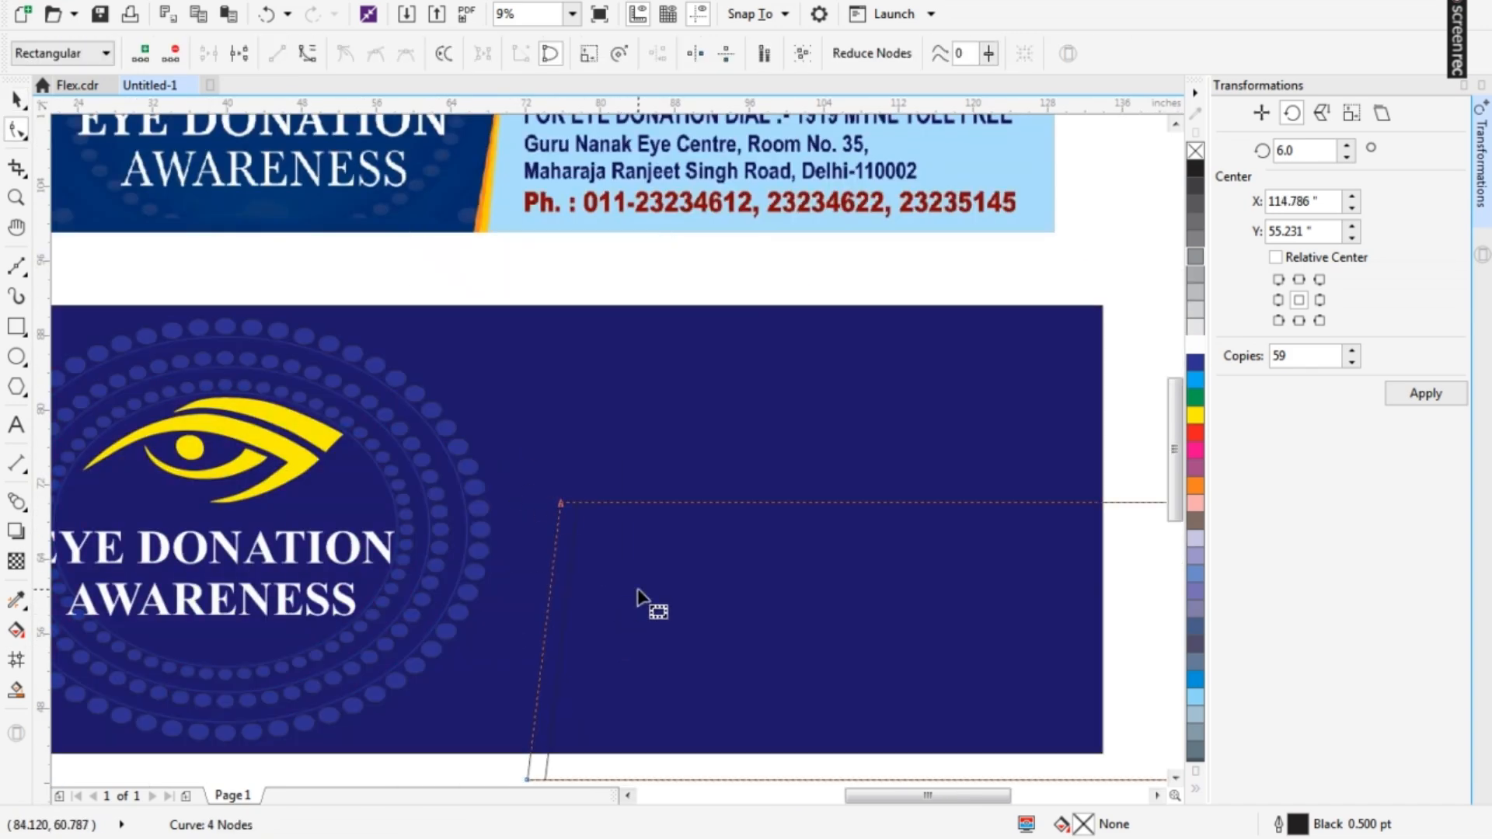
key(space)
scroll(629, 669, down, 1)
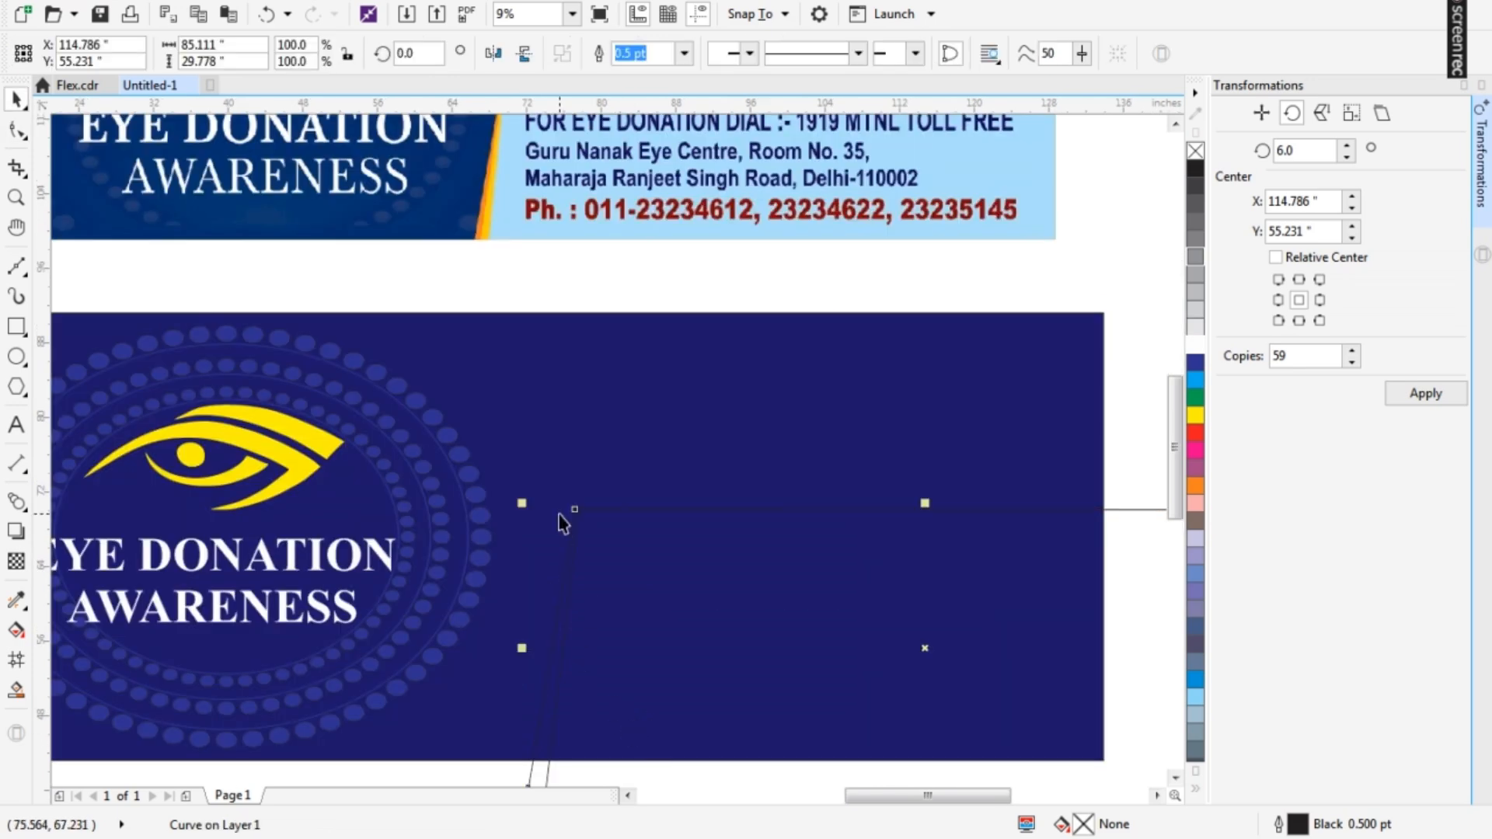
scroll(575, 622, up, 1)
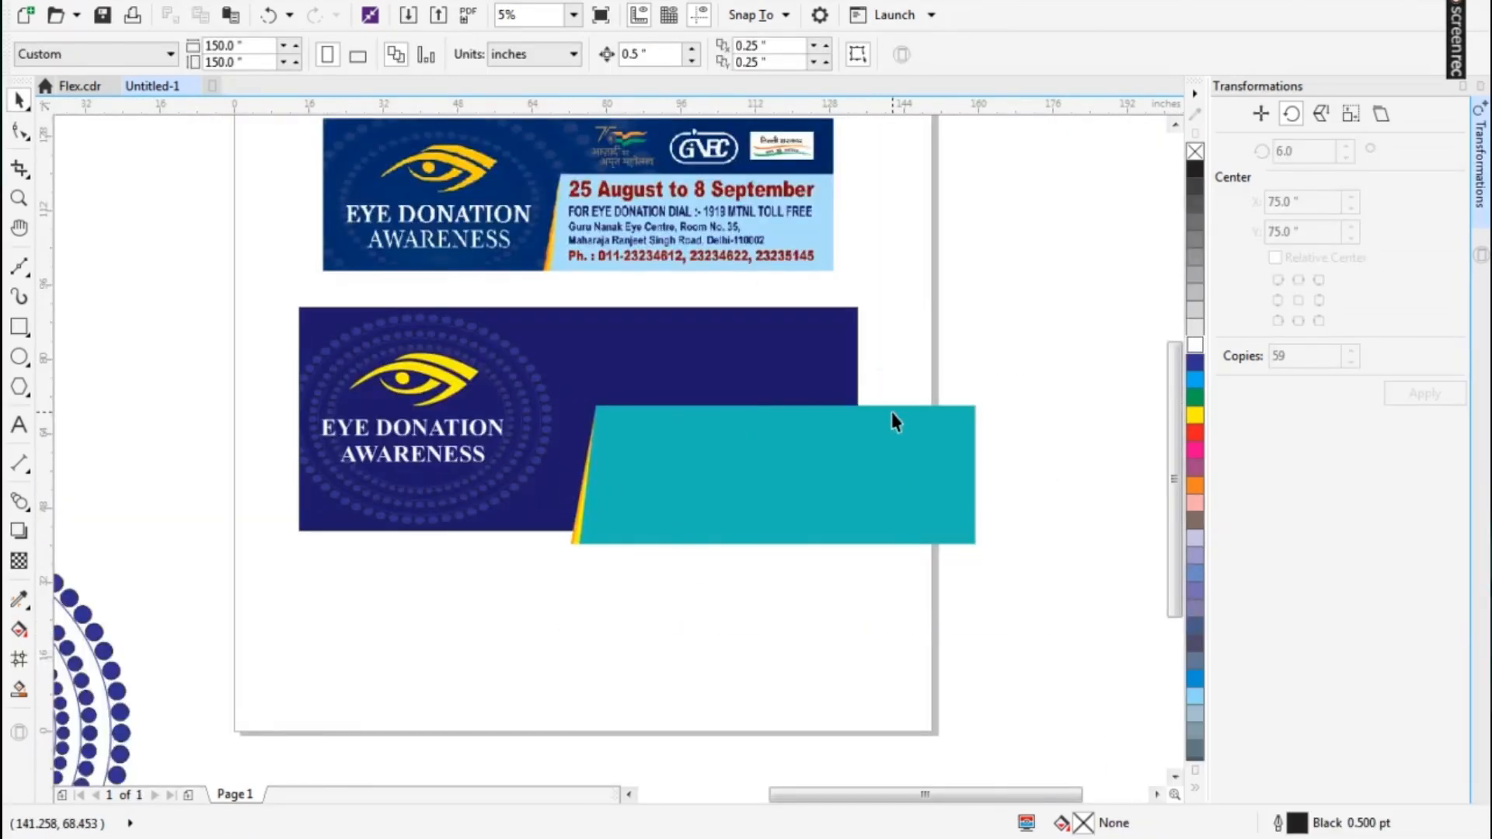
- Add the text "25 August to 8 September" on the teal panel
drag(884, 423, 882, 423)
key(F8)
click(674, 435)
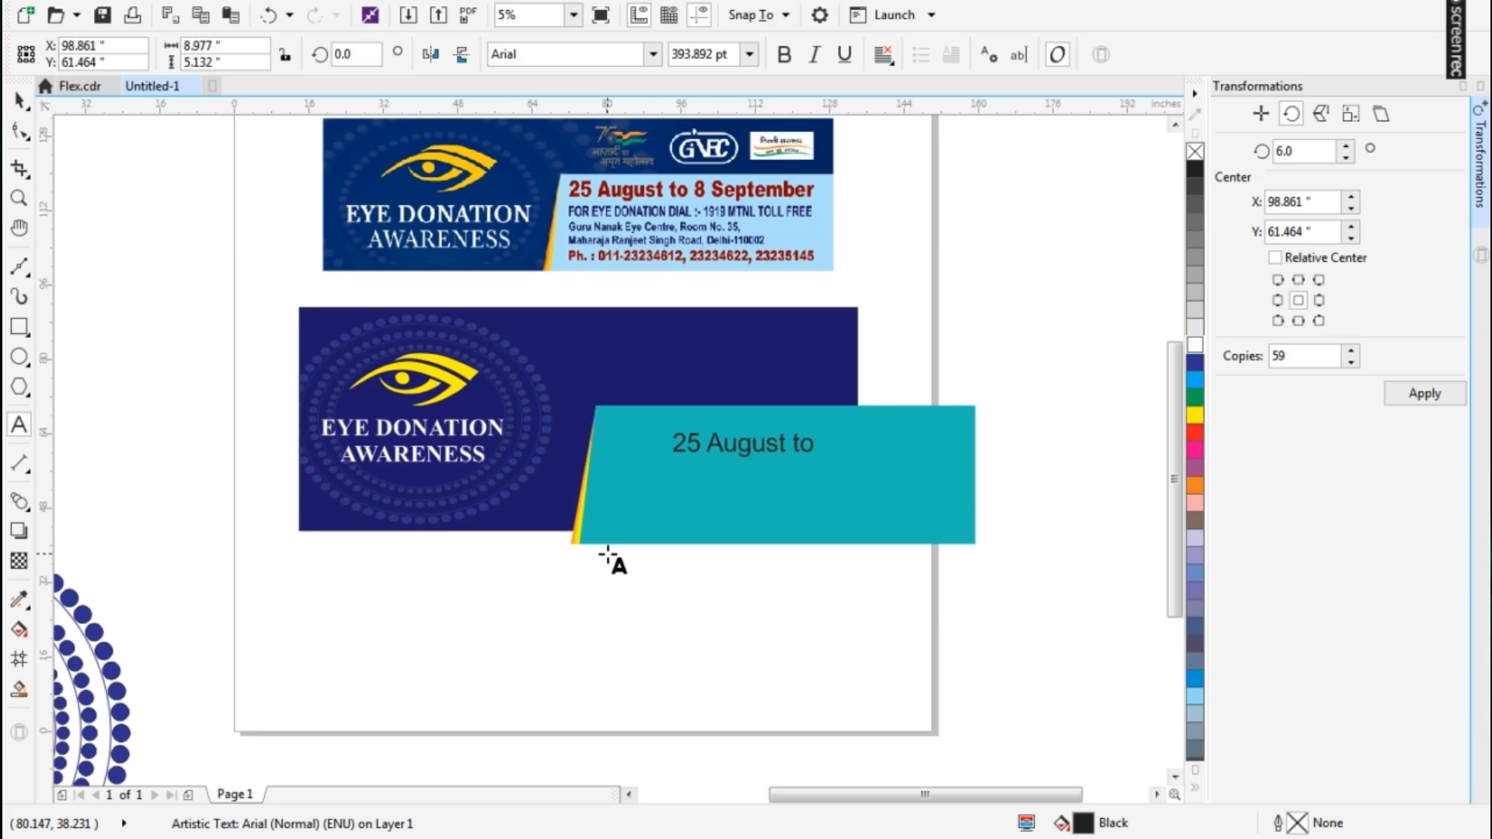
- Move the date text to the teal panel's upper left and set its font to Swis721 BlkCn BT
key(ctrl+a)
key(ctrl+space)
drag(803, 445, 699, 431)
click(543, 56)
text(Swis721 BT)
key(Return)
click(654, 55)
mouse_move(593, 257)
click(802, 519)
- Shift the teal panel and its yellow and orange edge strips slightly left
shift+click(650, 497)
drag(650, 496, 627, 497)
- Change the date text's font to Impact and reposition it along the teal panel's upper edge
click(802, 434)
scroll(802, 434, up, 1)
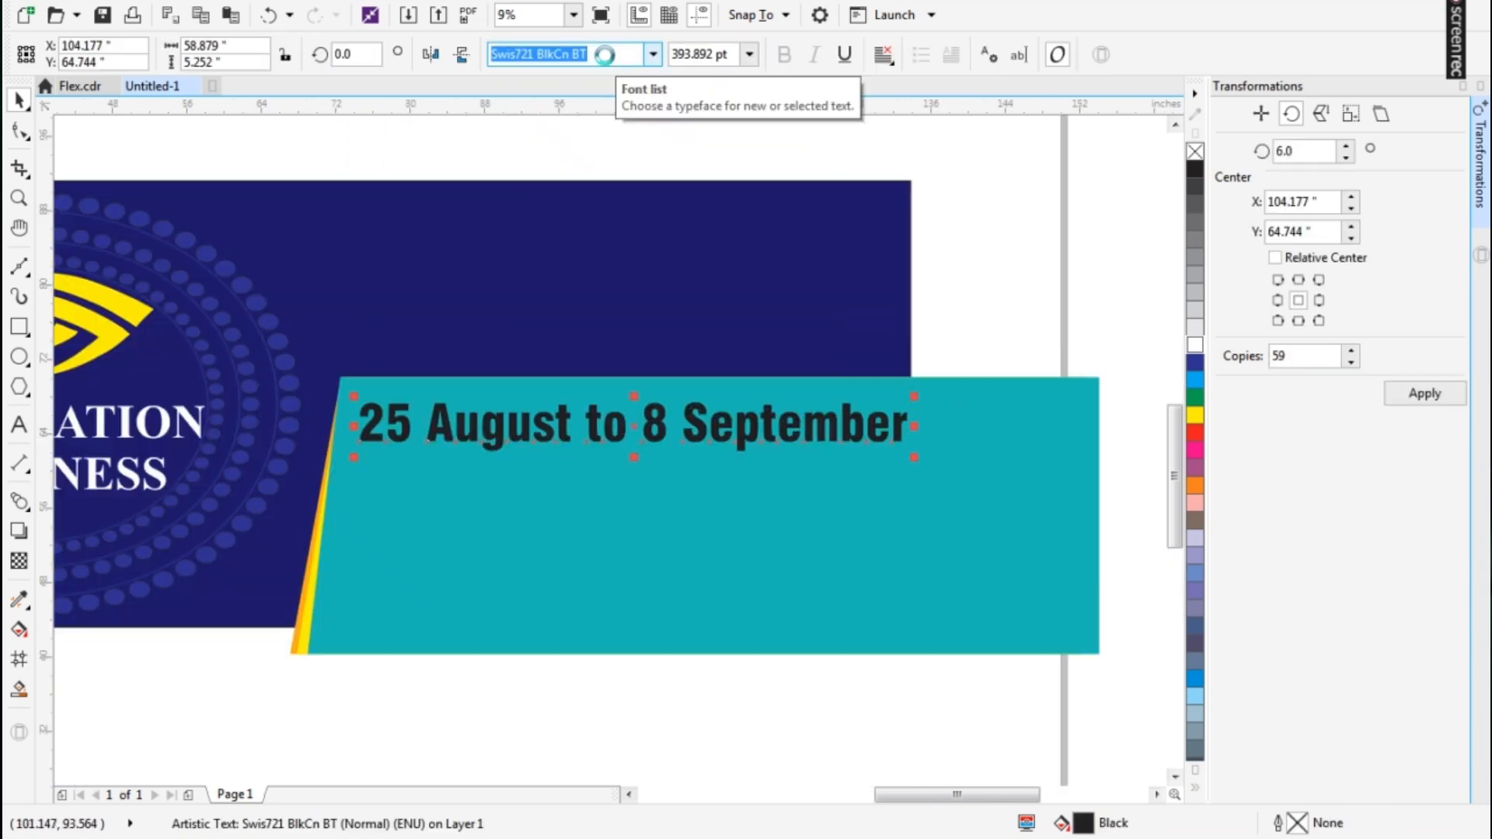
key(Return)
scroll(659, 495, down, 1)
scroll(659, 486, up, 1)
drag(636, 434, 650, 430)
drag(796, 443, 789, 443)
scroll(800, 447, down, 1)
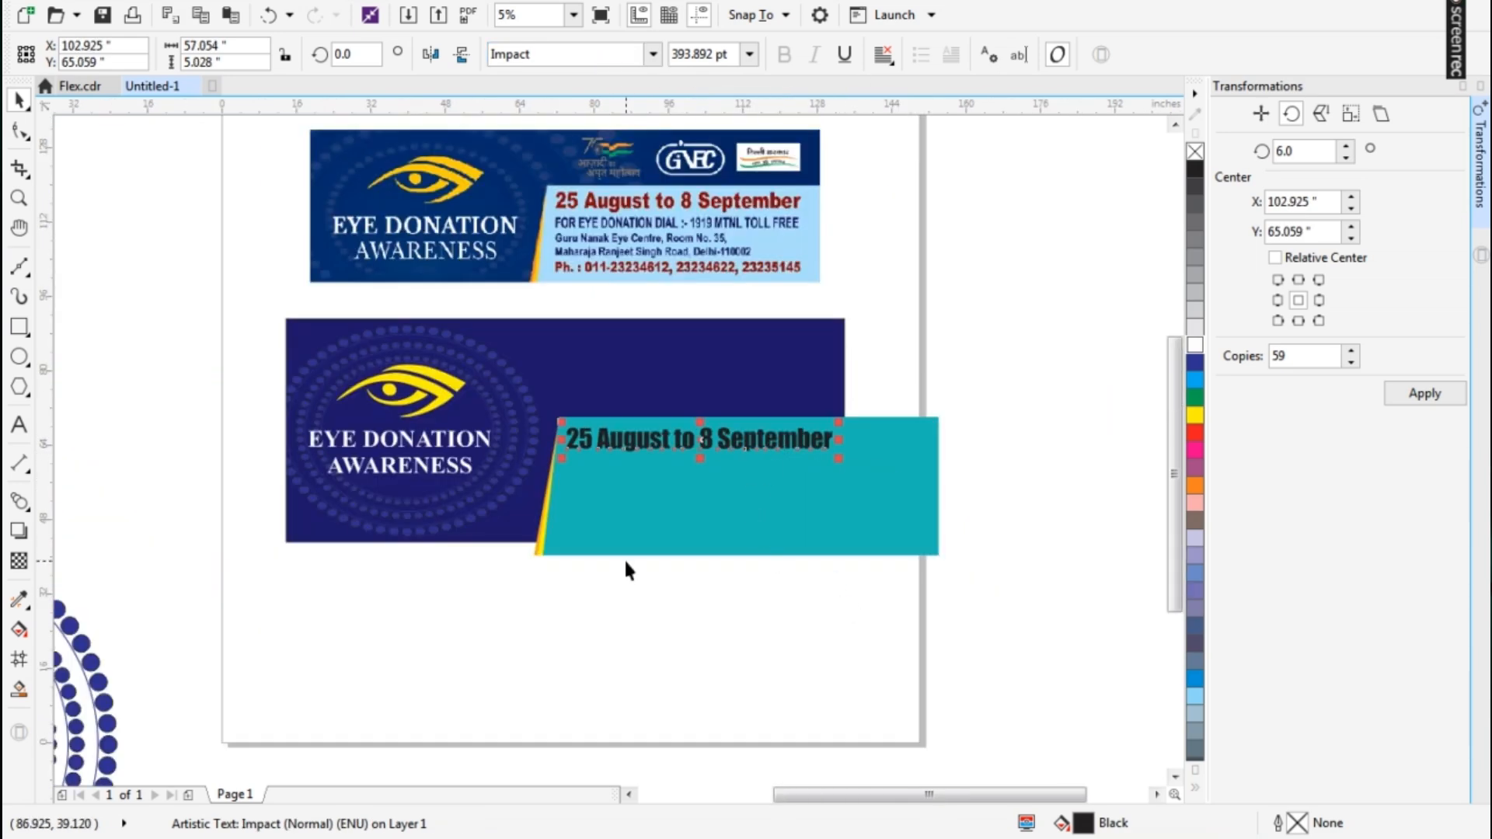
- Duplicate the date text below the reference banner and retype it as "for eye donation dial :-", the helpline number and "mtnl toll free"
scroll(621, 568, down, 1)
scroll(622, 520, up, 1)
drag(616, 485, 579, 336)
right_click(579, 335)
scroll(568, 306, up, 2)
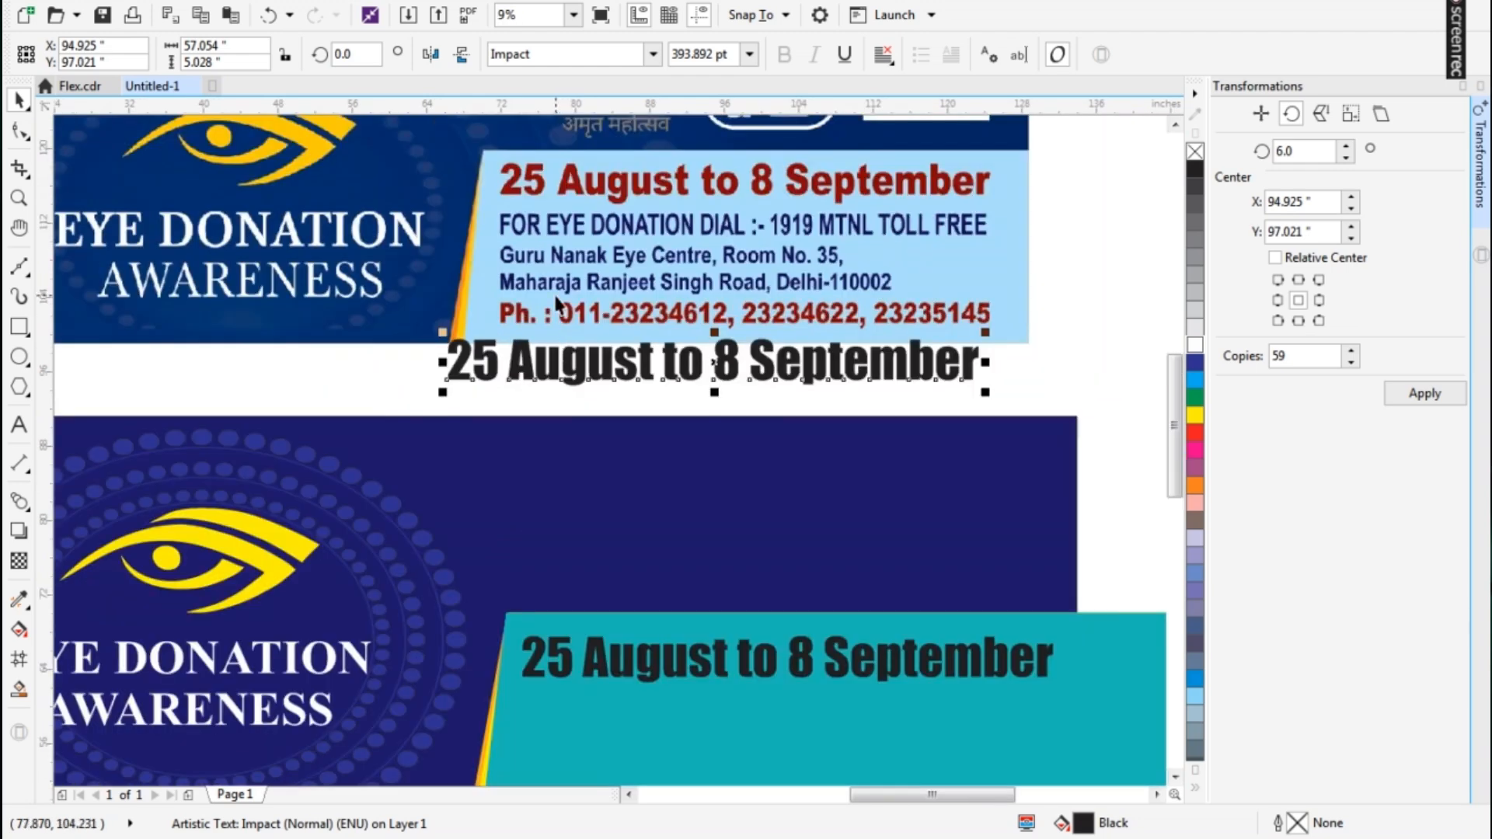
key(F8)
text(for eye donation dial :)
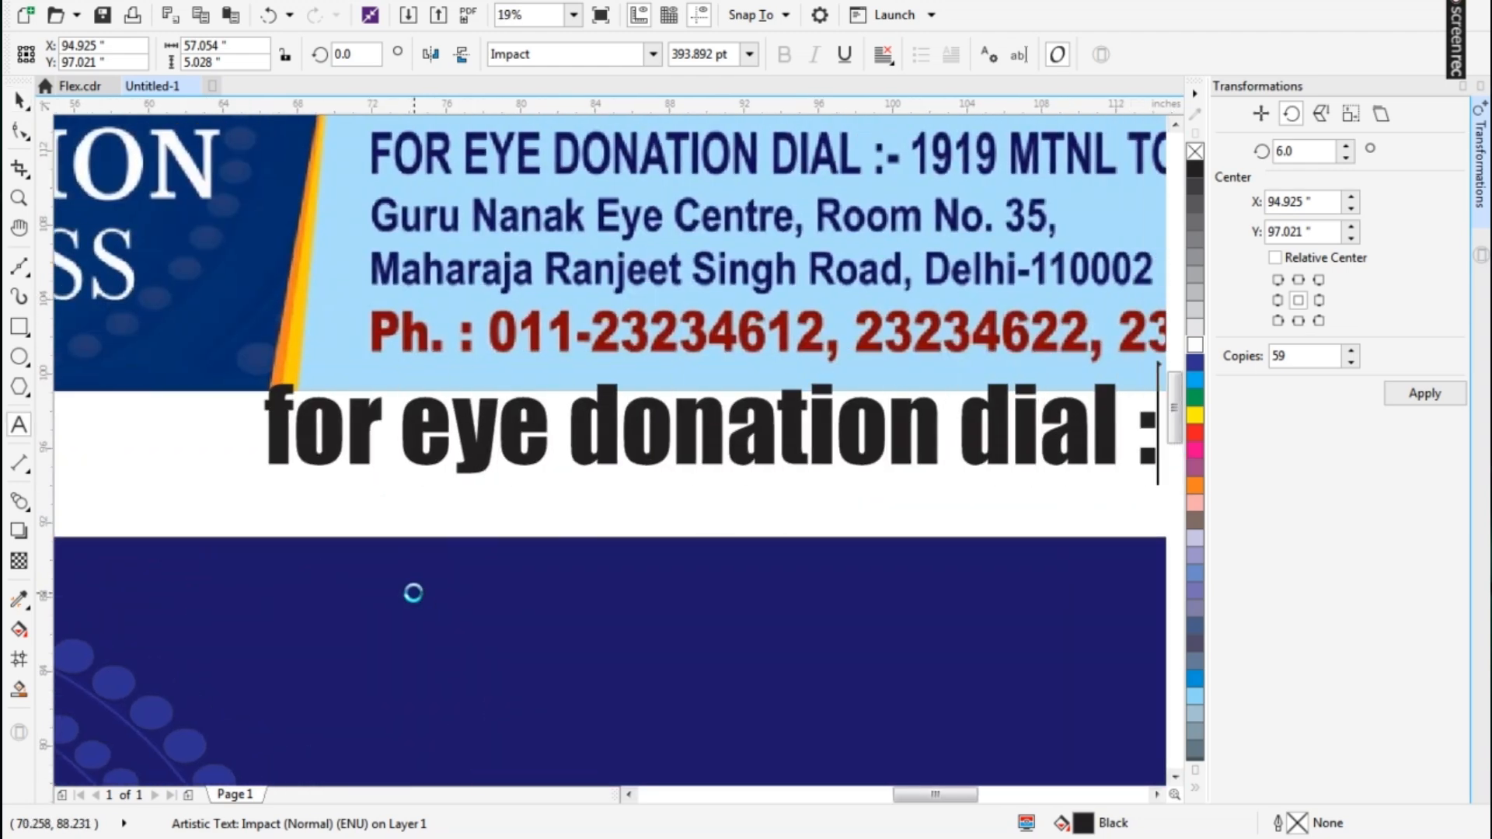
text(\ 1919)
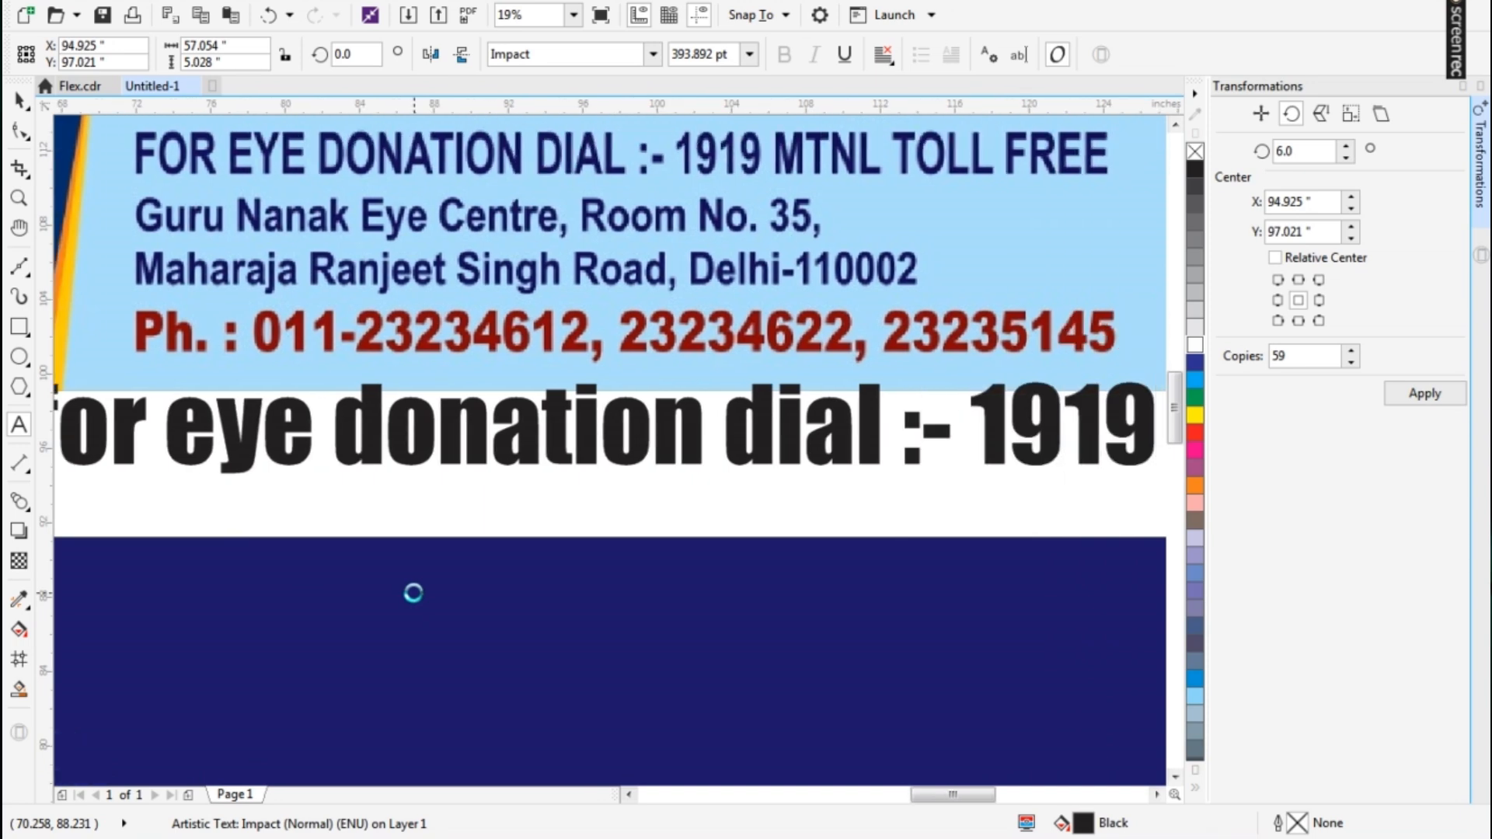
text( mtnl toll free)
- Change the helpline text to uppercase and set its font to Swis721 BlkCn BT
key(ctrl+a)
key(shift+F3)
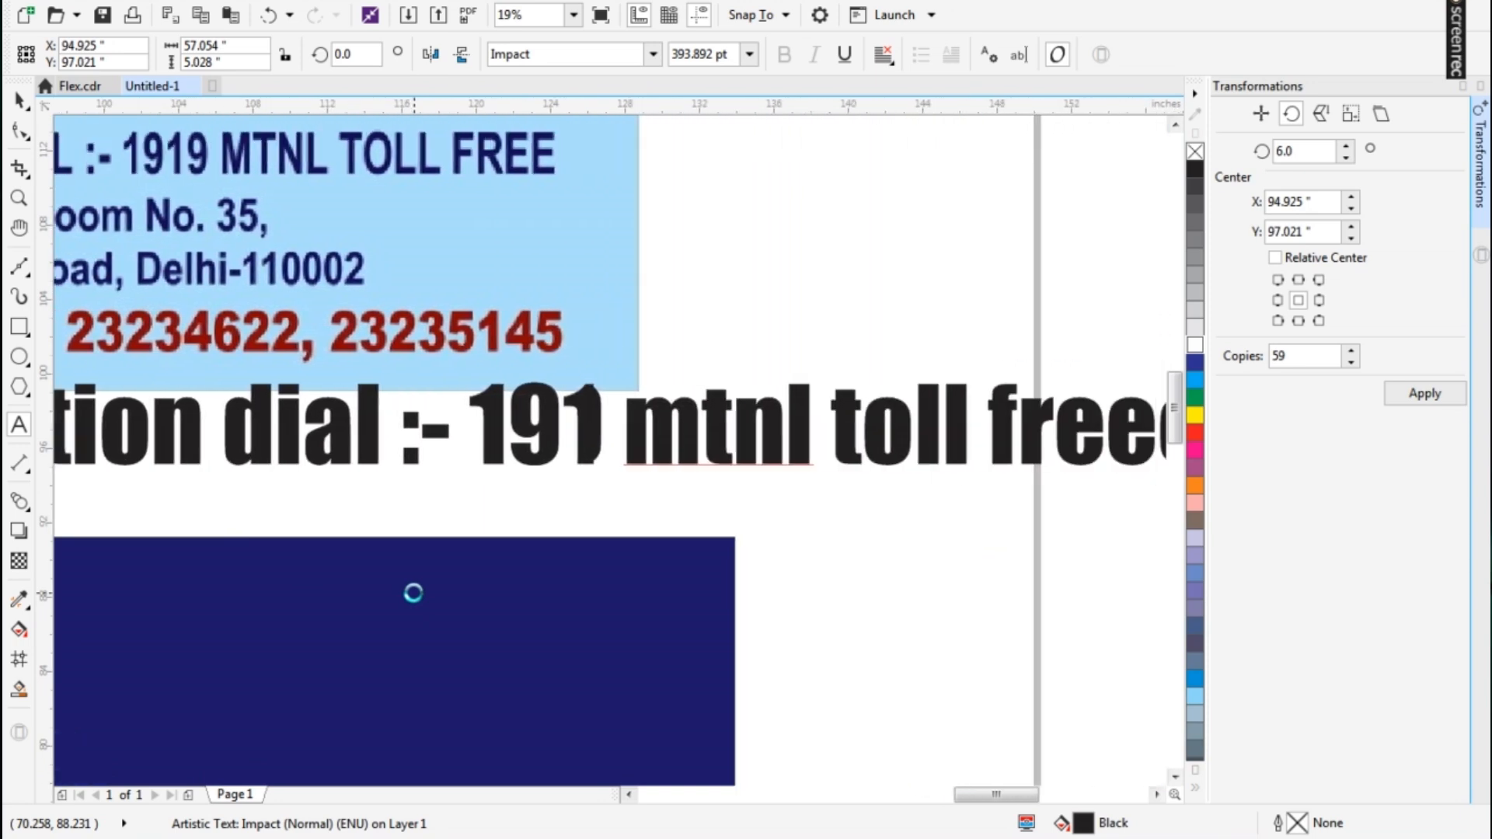
key(u)
key(Return)
key(ctrl+space)
key(F3)
click(652, 55)
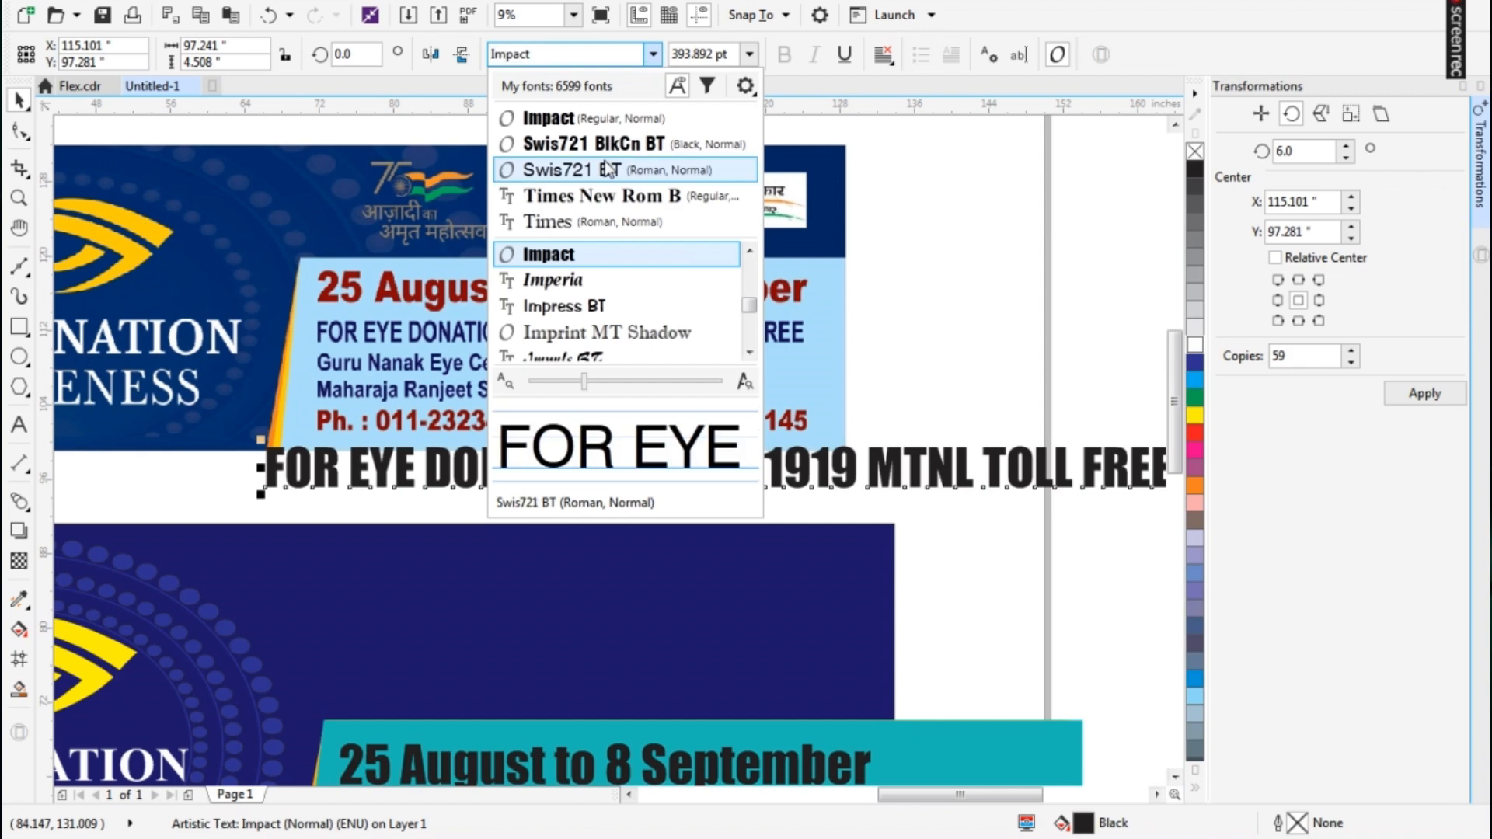
click(575, 141)
scroll(546, 414, down, 1)
click(577, 435)
- Place the helpline text directly beneath the date on the teal panel and scale it to about 56.6 inches wide
drag(581, 438, 613, 620)
drag(970, 636, 713, 666)
scroll(647, 627, up, 2)
drag(902, 612, 1150, 627)
scroll(637, 490, down, 2)
drag(933, 572, 742, 536)
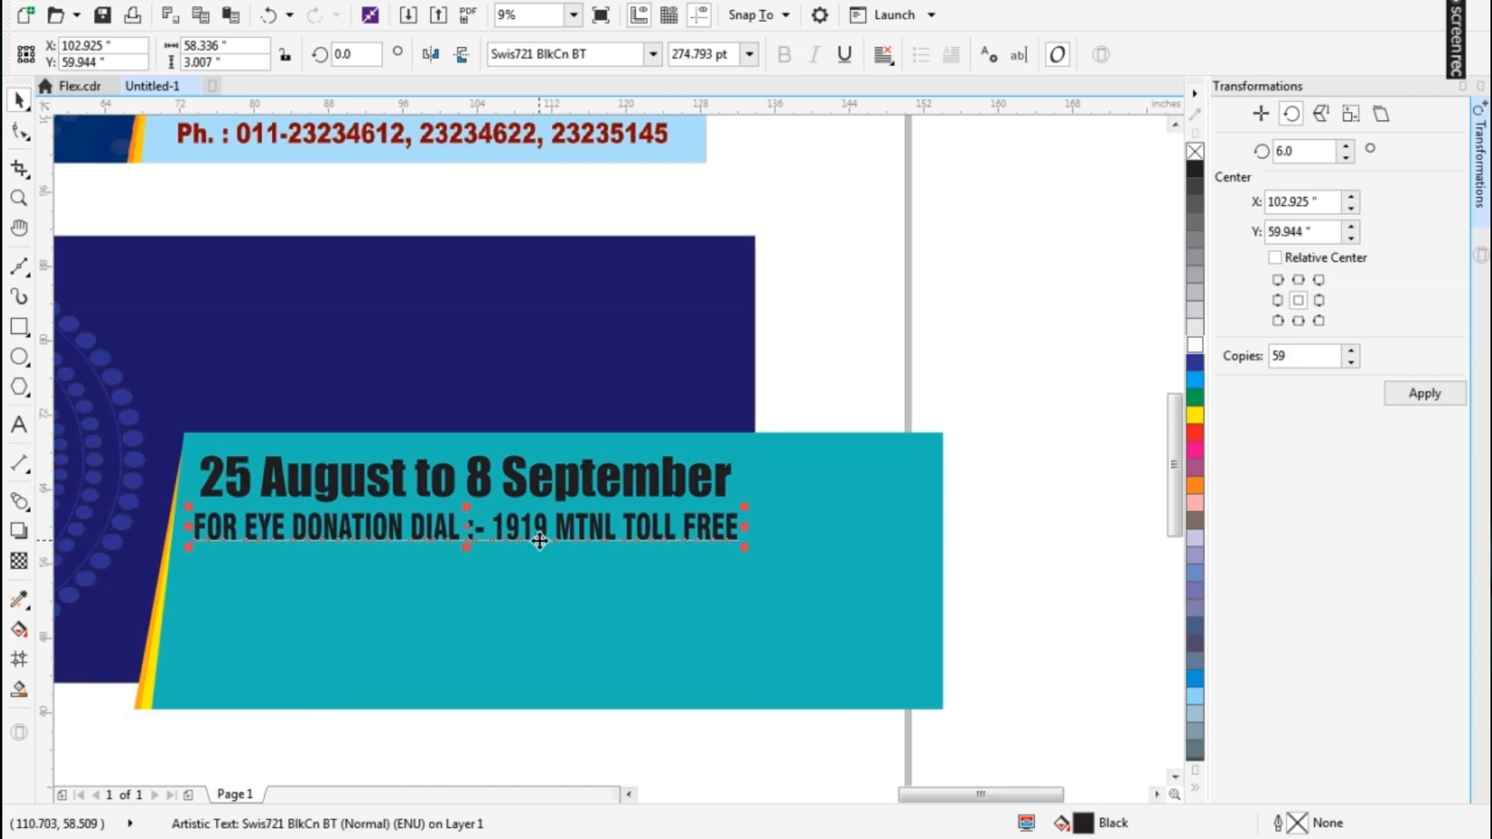
scroll(540, 544, up, 2)
scroll(749, 516, down, 2)
scroll(667, 519, up, 4)
drag(667, 519, 662, 522)
- Duplicate the helpline text below the reference banner and replace its content with the eye centre's address on two lines
scroll(595, 549, down, 5)
scroll(595, 549, up, 1)
scroll(595, 583, down, 1)
drag(596, 570, 503, 417)
right_click(502, 417)
scroll(388, 367, up, 1)
double_click(533, 456)
key(ctrl+a)
text(G)
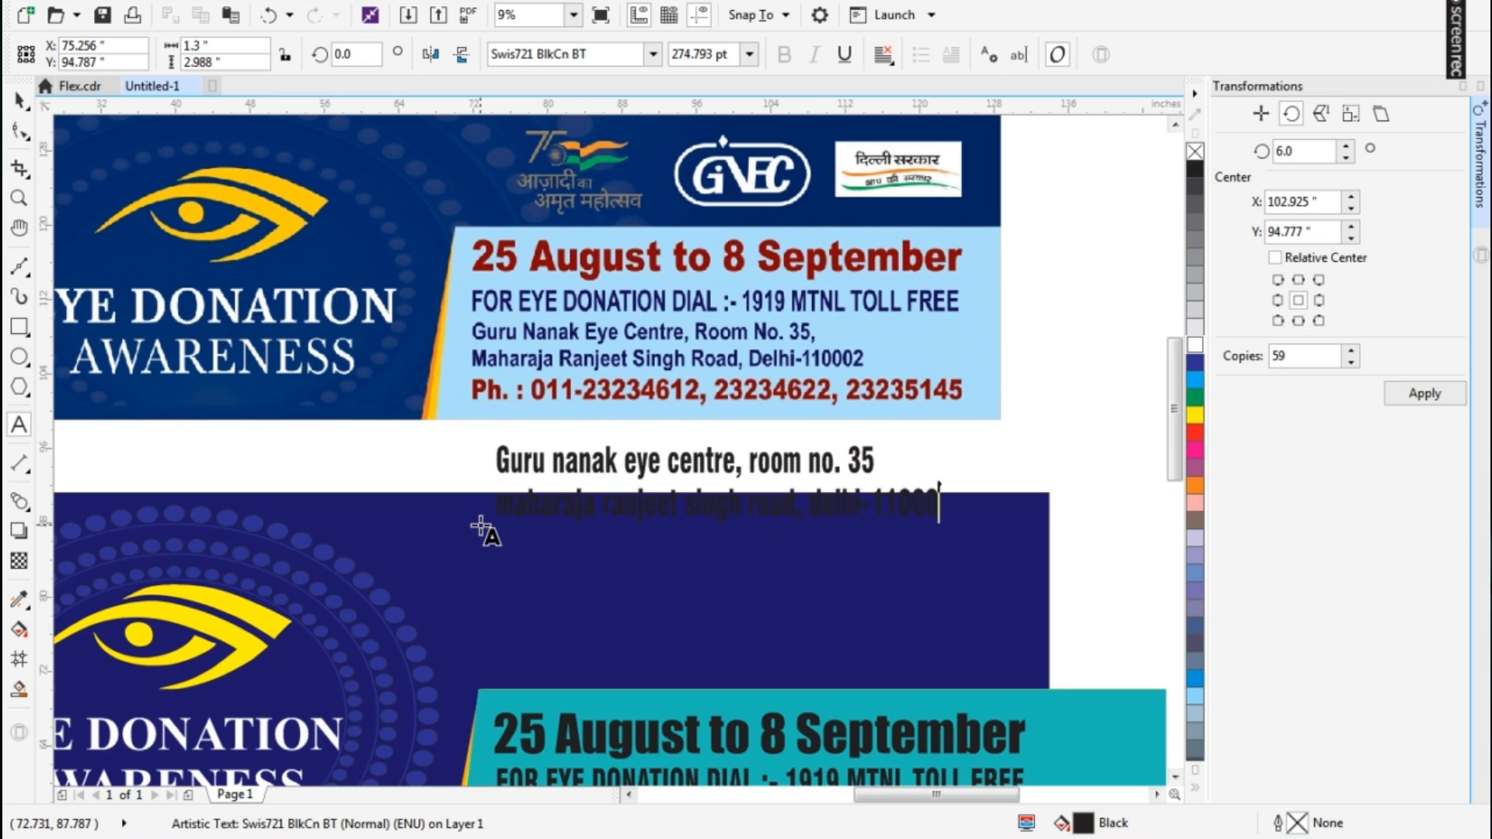
- Move the address text onto the teal panel, directly beneath the helpline line
key(ctrl+space)
scroll(462, 270, down, 1)
drag(524, 382, 524, 562)
shift+click(577, 528)
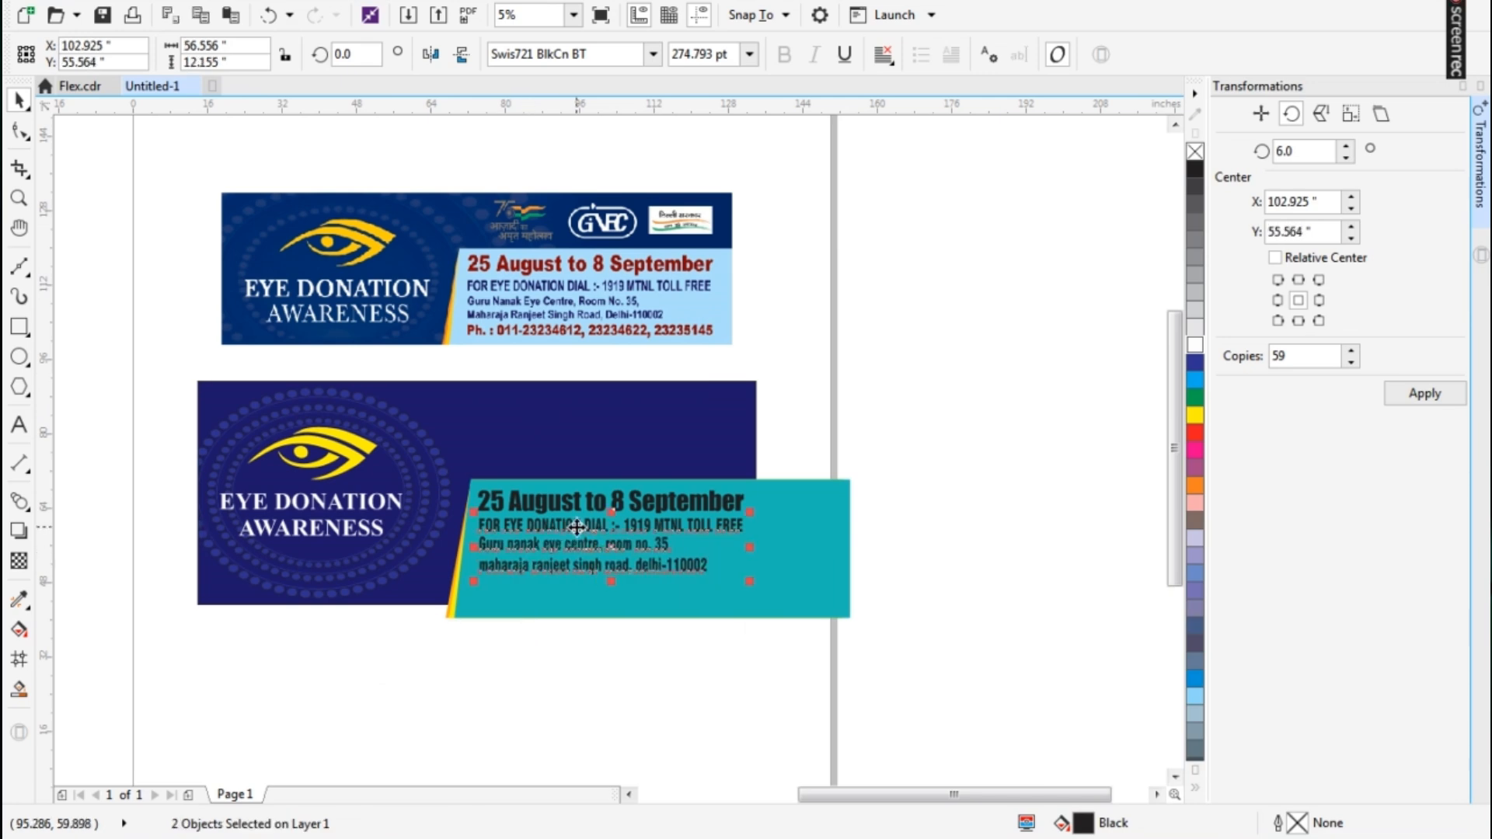
- Widen the address lettering, left-align it with the helpline line and scale it down to about 216 pt
click(260, 1)
mouse_move(207, 1)
mouse_move(303, 154)
click(692, 279)
scroll(571, 599, up, 1)
shift+click(639, 449)
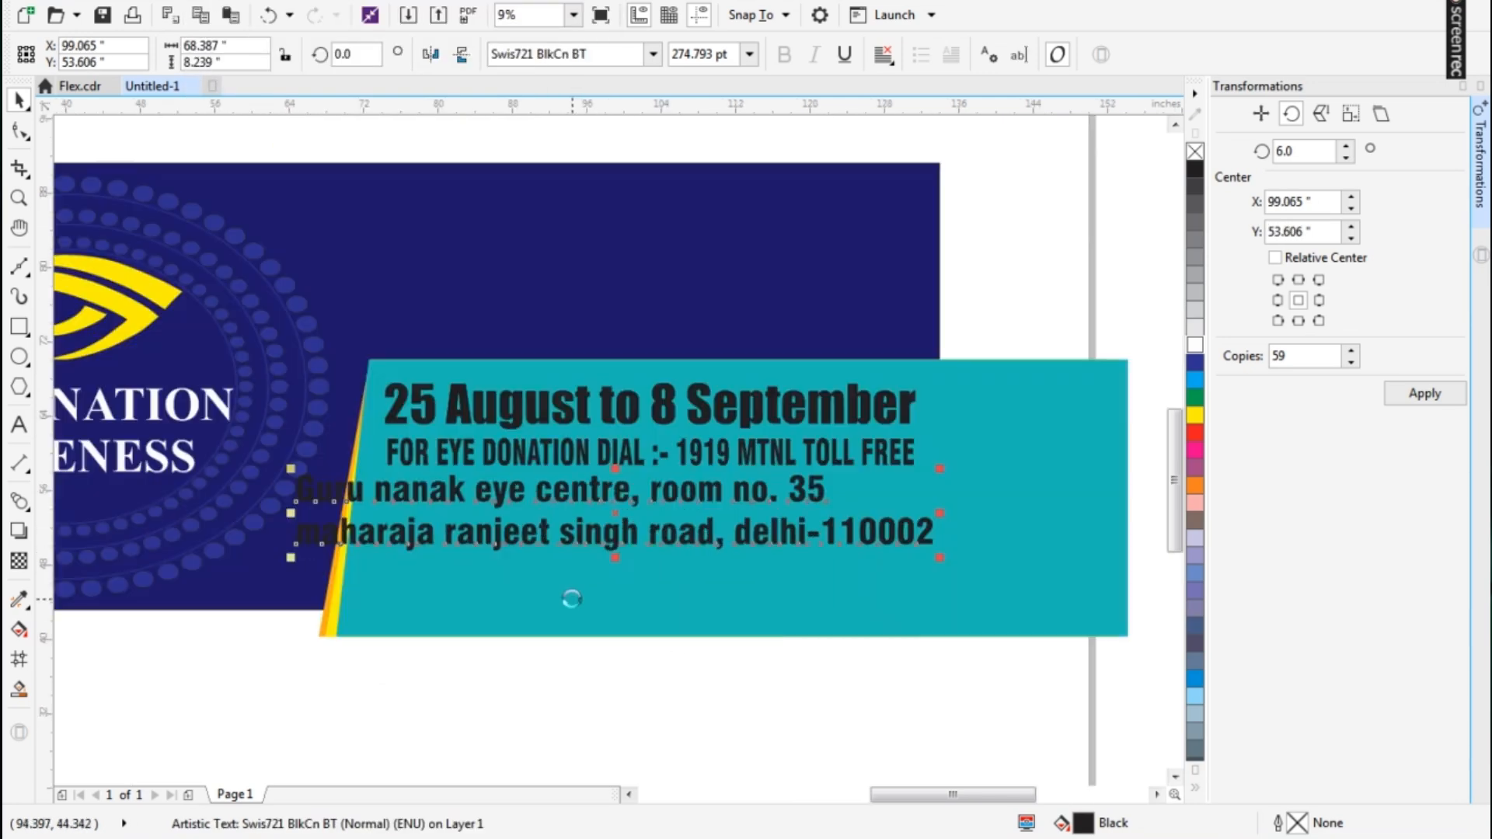
key(l)
shift+click(640, 448)
drag(1034, 559, 893, 562)
- Duplicate the address text below the reference banner and replace its content with "Ph. :" and the centre's phone numbers
scroll(590, 592, down, 1)
drag(564, 542, 525, 363)
scroll(525, 364, up, 1)
key(F8)
key(ctrl+a)
text(Ph)
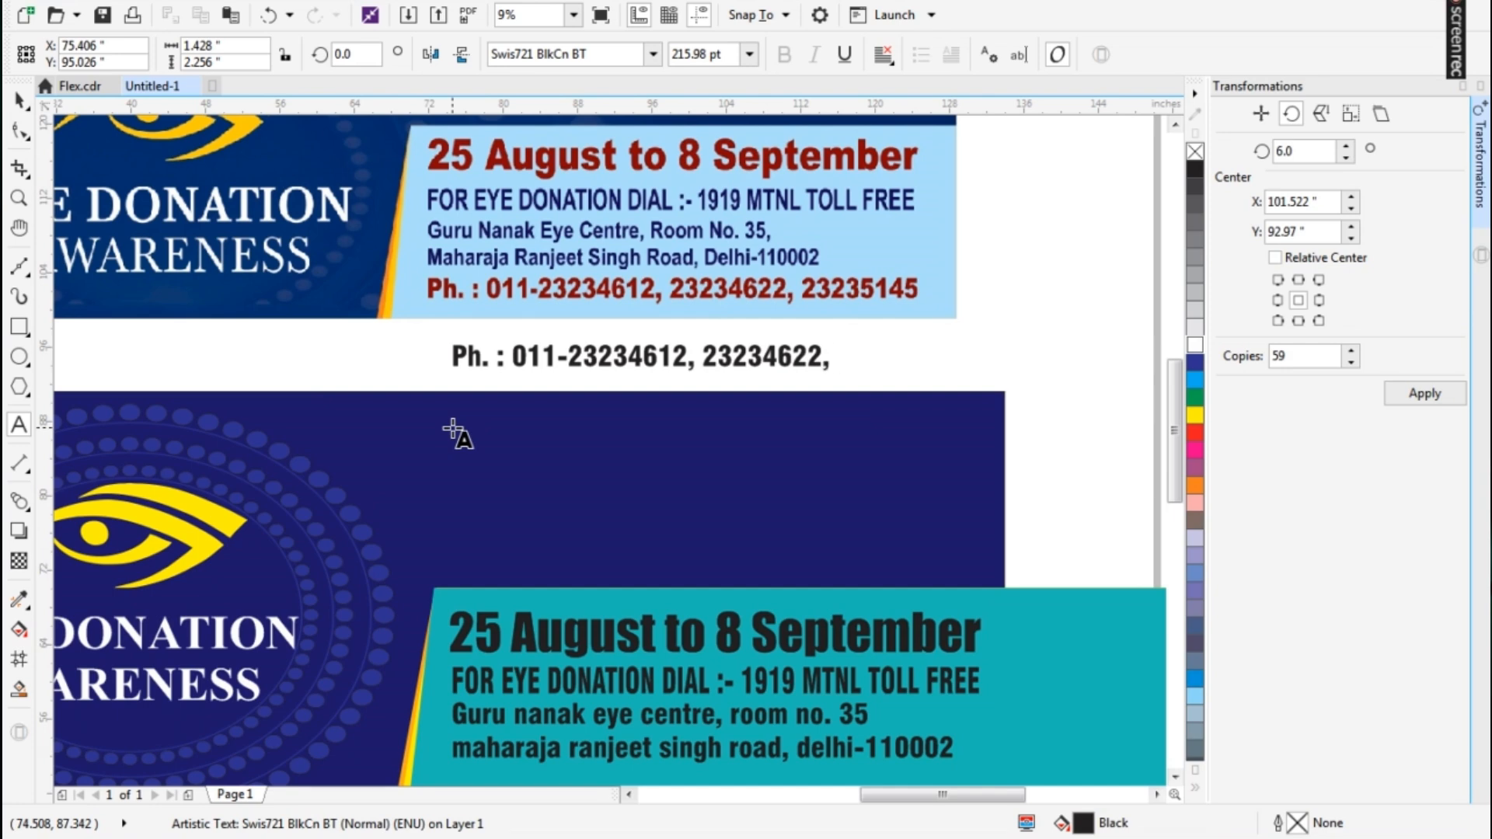
- Move the phone line beneath the address on the teal panel and left-align it with the lines above
scroll(530, 289, down, 1)
drag(558, 328, 561, 536)
scroll(553, 558, up, 1)
key(l)
shift+click(486, 476)
- Shift the text lines on the teal panel slightly down together
scroll(517, 600, down, 1)
drag(760, 656, 447, 438)
scroll(651, 552, up, 2)
drag(572, 280, 572, 287)
scroll(636, 330, down, 2)
- Fill the date text white and move the text lines below it slightly down
click(608, 492)
scroll(603, 495, down, 1)
scroll(593, 427, up, 1)
scroll(593, 459, up, 1)
scroll(593, 459, down, 1)
click(587, 389)
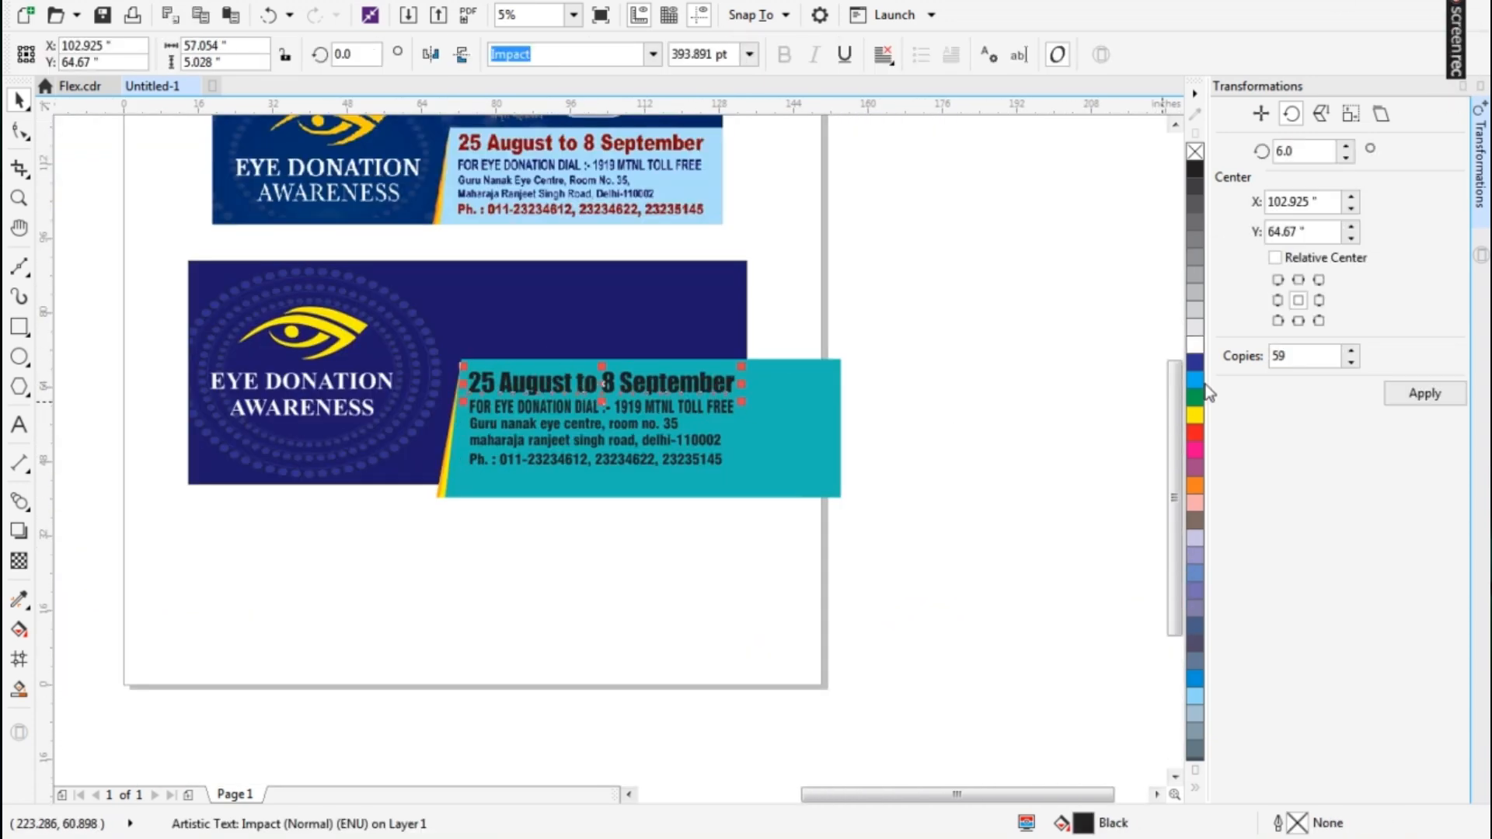
scroll(600, 380, up, 2)
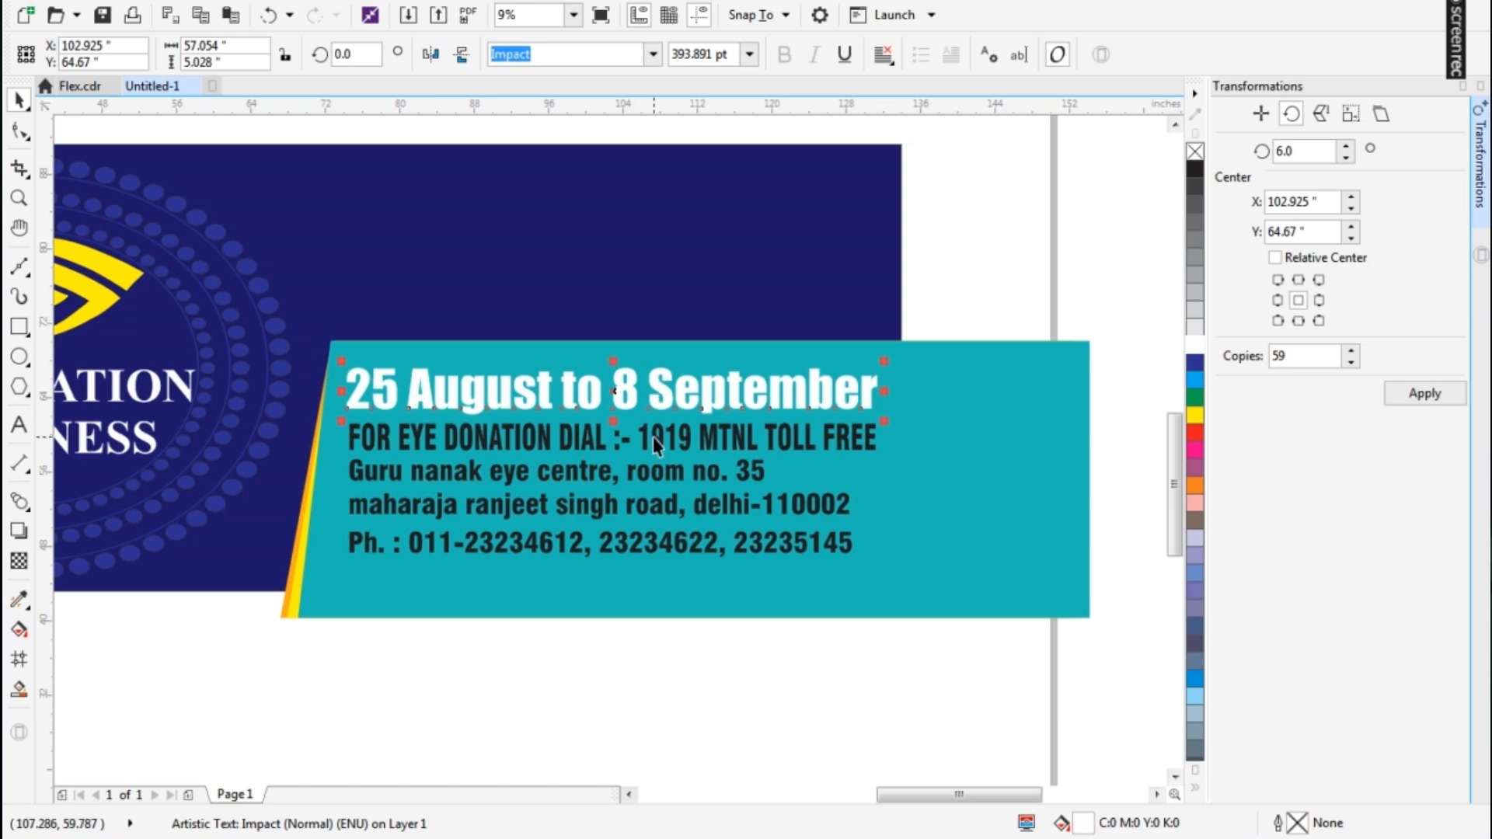
drag(280, 388, 279, 388)
drag(413, 429, 413, 438)
- Try the date text without a fill and with a white 25-point outline
click(412, 396)
click(1195, 151)
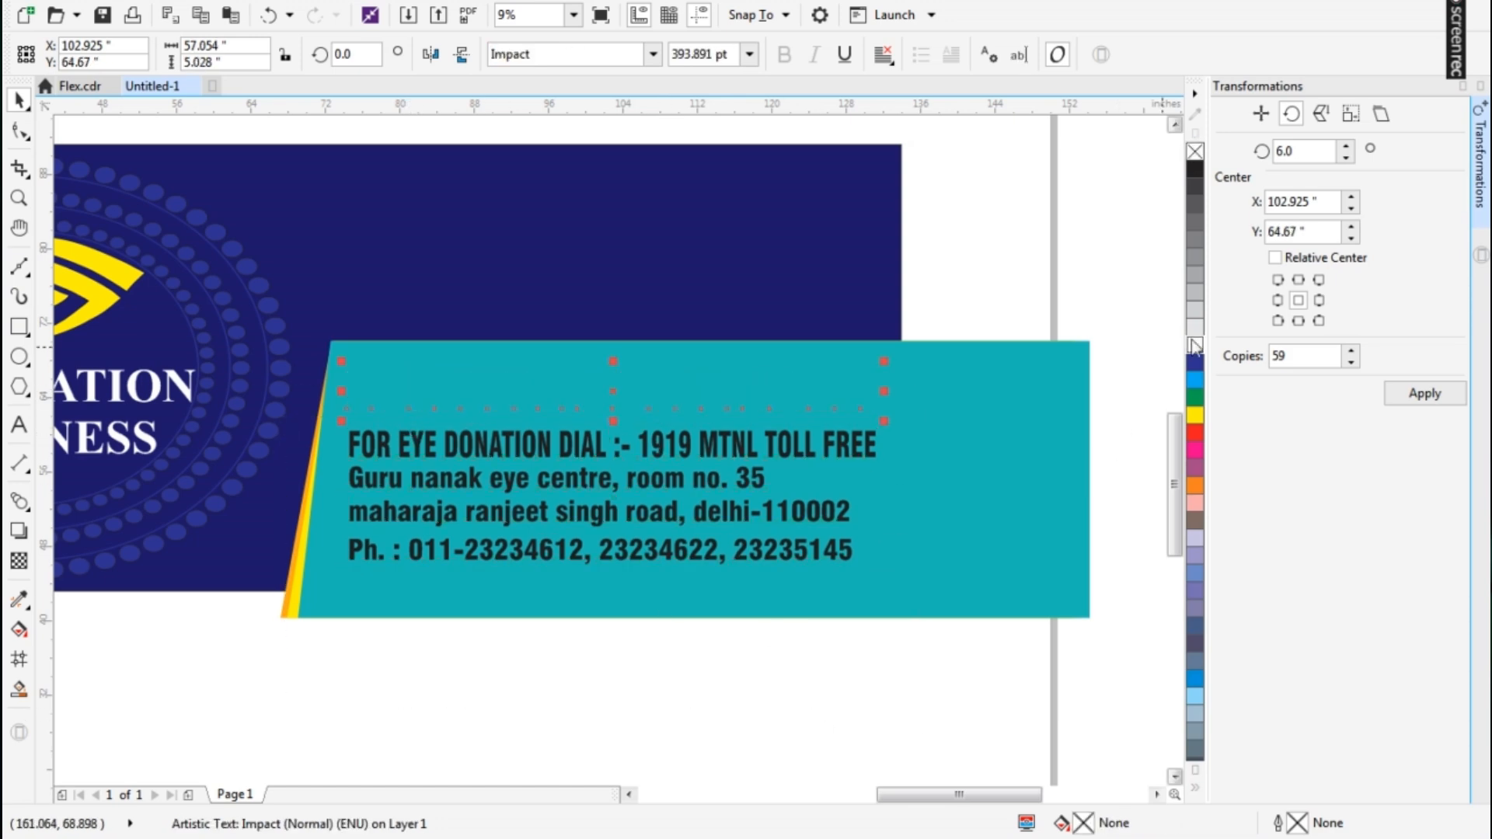
right_click(1195, 343)
key(F12)
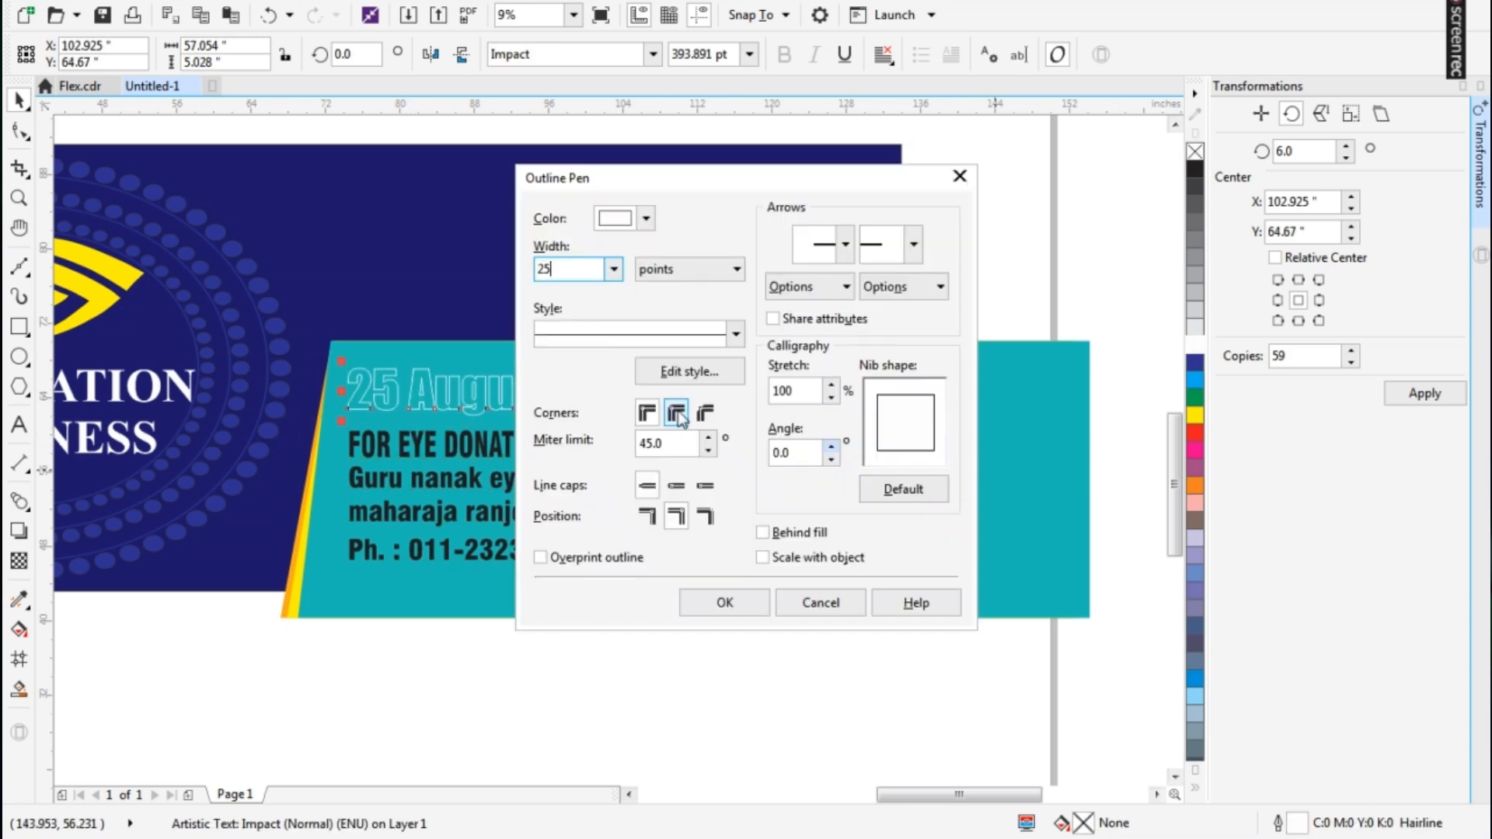
click(742, 600)
key(Escape)
- Give the date text a white fill and a black outline 25 points wide
click(651, 383)
click(1194, 344)
right_click(1195, 151)
right_click(1195, 169)
key(F12)
text(12)
click(725, 603)
key(F12)
text(25)
key(Return)
click(647, 701)
- Try yellow, a custom colour and red as the fill of the helpline text
click(647, 455)
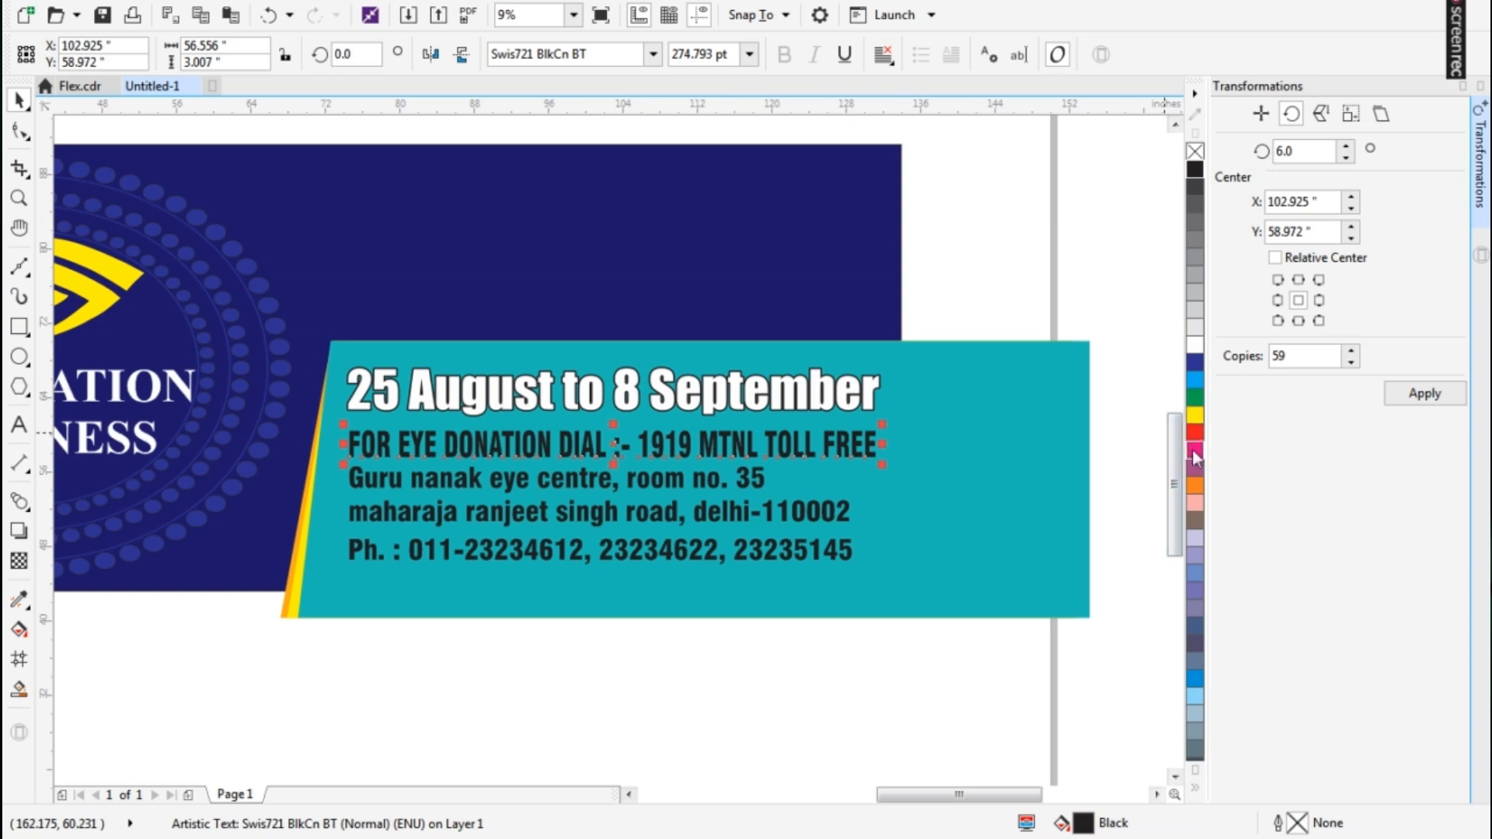
click(1195, 415)
key(shift+F11)
click(634, 491)
click(986, 581)
click(1195, 432)
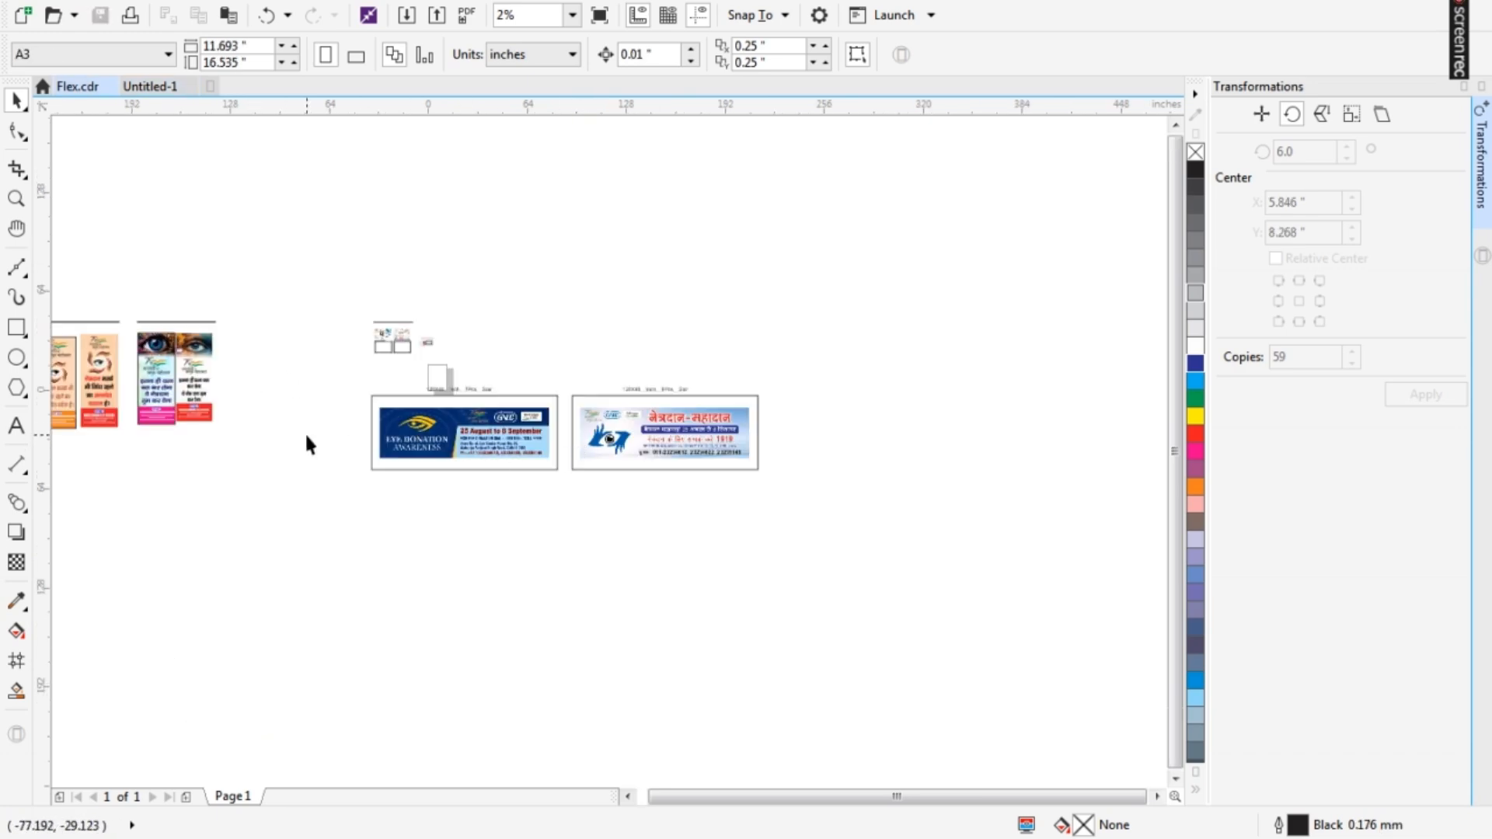
- Copy the pair of 24x59 inch eye standees from Flex.cdr and paste them into Untitled-1 beside the page
scroll(120, 369, up, 2)
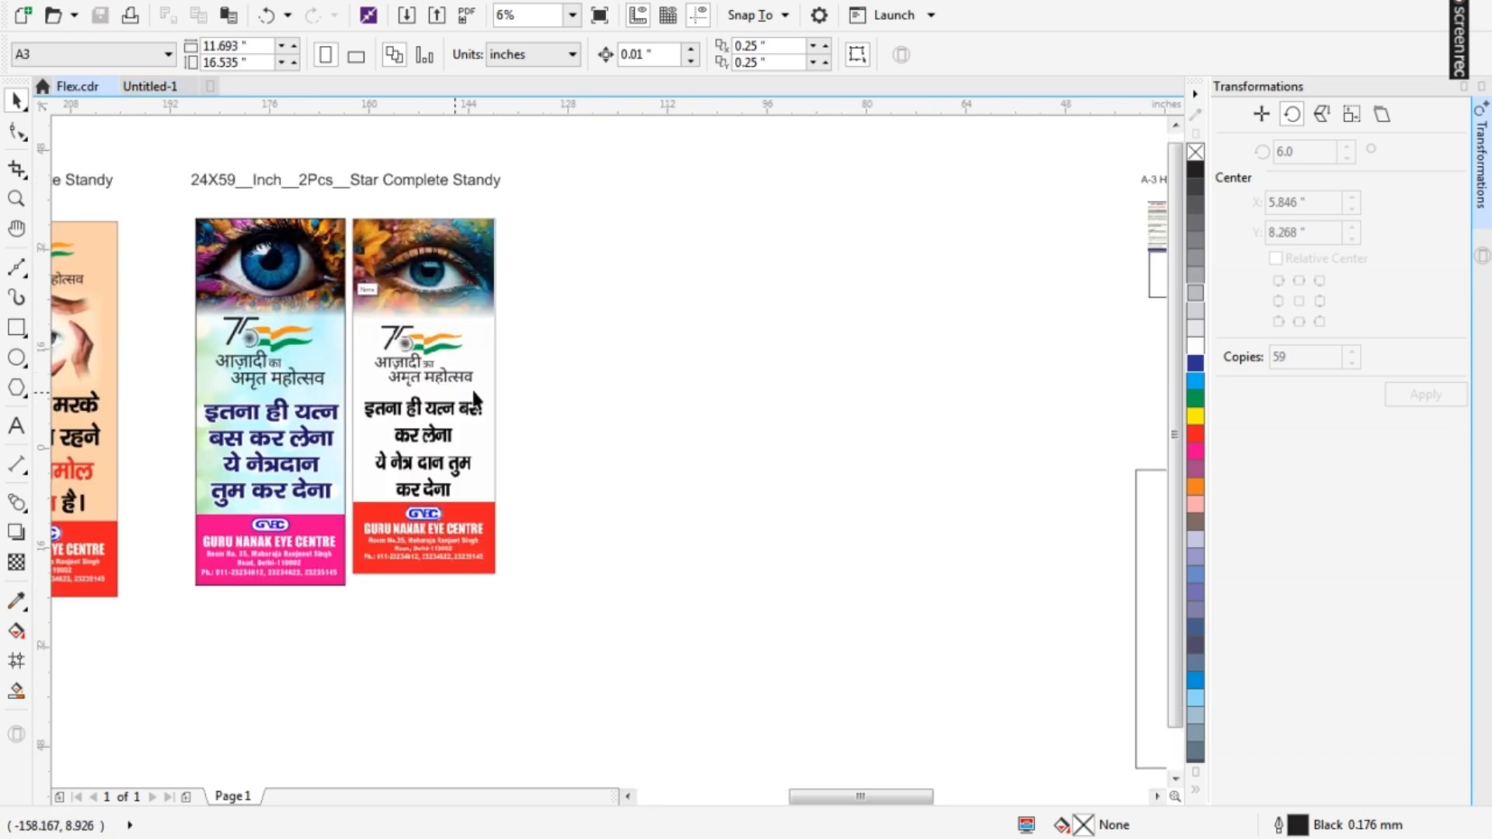
click(447, 367)
key(ctrl+c)
key(ctrl+Tab)
key(ctrl+v)
drag(183, 417, 289, 349)
- Ungroup the pasted standees and group the parts of the Azadi Ka Amrit Mahotsav logo
scroll(288, 349, up, 1)
key(ctrl+u)
click(268, 459)
click(225, 378)
drag(121, 344, 284, 440)
key(ctrl+g)
- Place the Azadi Ka Amrit Mahotsav logo on the blue area above the date and scale it to about 20.5 inches wide
scroll(286, 447, down, 2)
drag(175, 359, 517, 394)
scroll(528, 439, up, 3)
scroll(490, 388, down, 1)
scroll(488, 396, up, 2)
key(Down)
drag(469, 306, 584, 215)
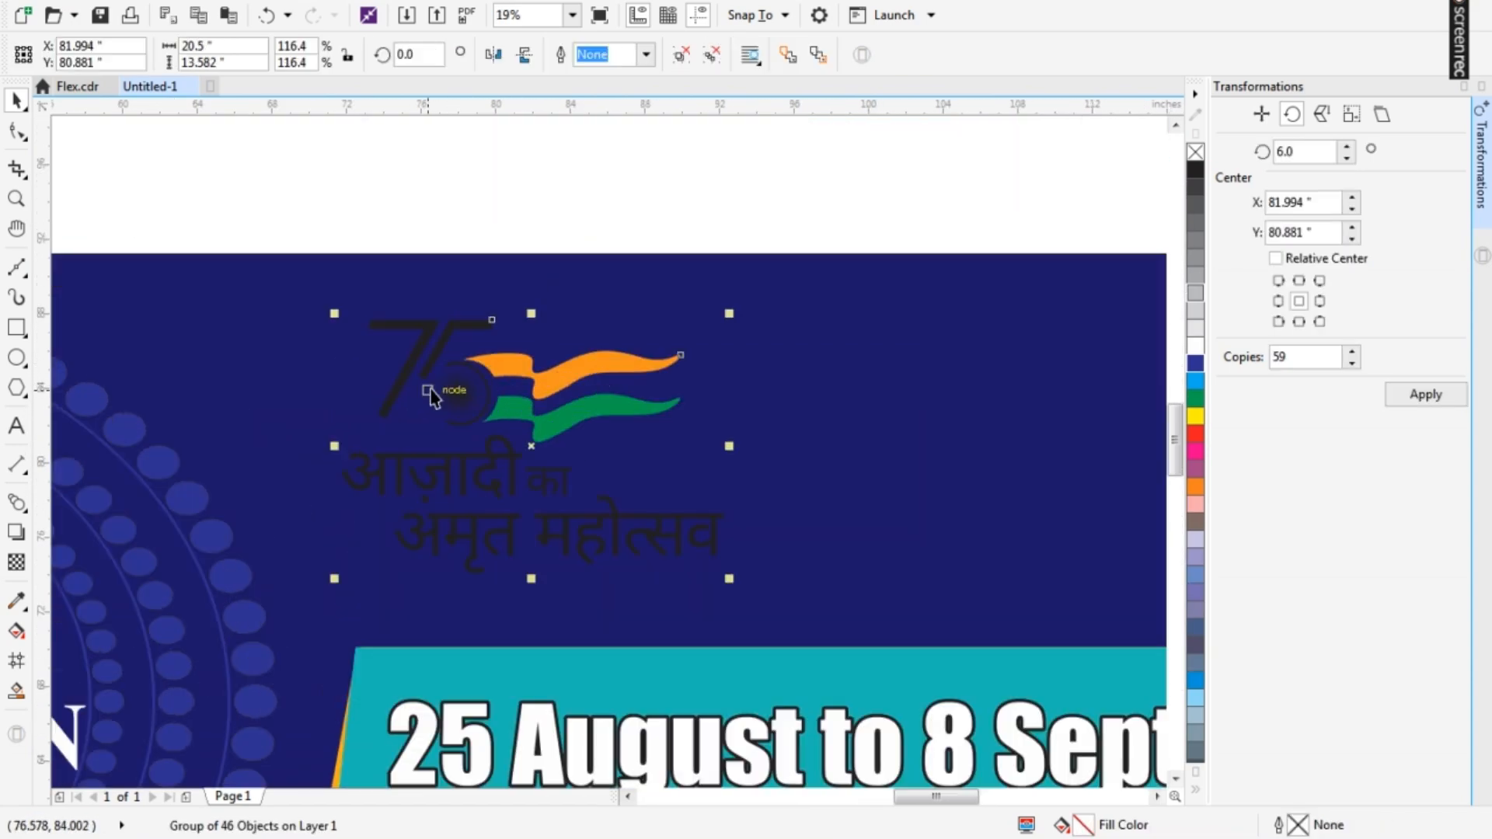
- Fill the black parts of the Azadi Ka Amrit Mahotsav logo white and regroup the logo
drag(253, 192, 405, 461)
drag(746, 604, 748, 605)
scroll(498, 411, down, 2)
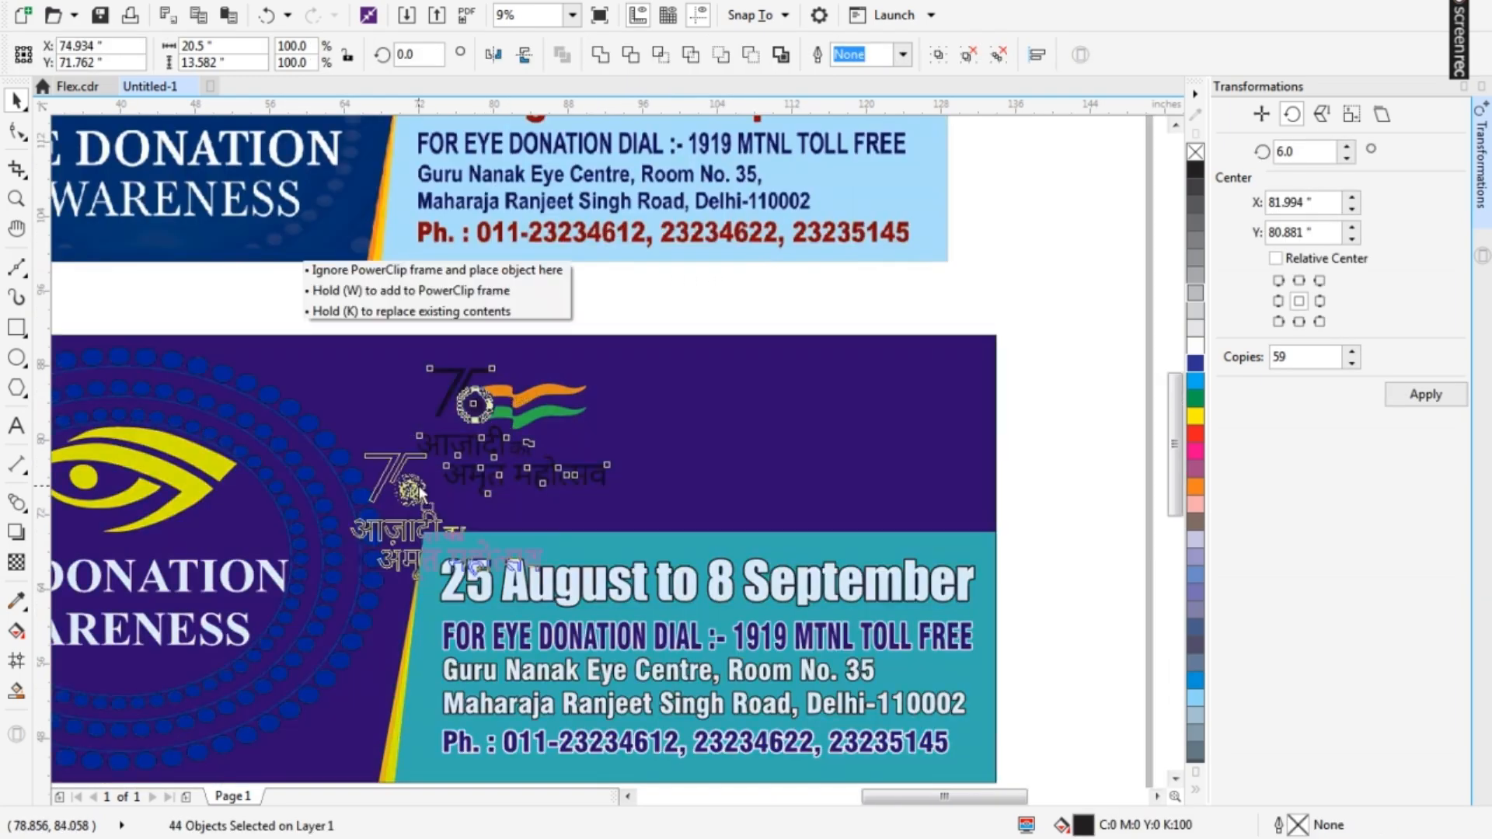
scroll(440, 459, down, 1)
click(1195, 346)
scroll(412, 431, up, 6)
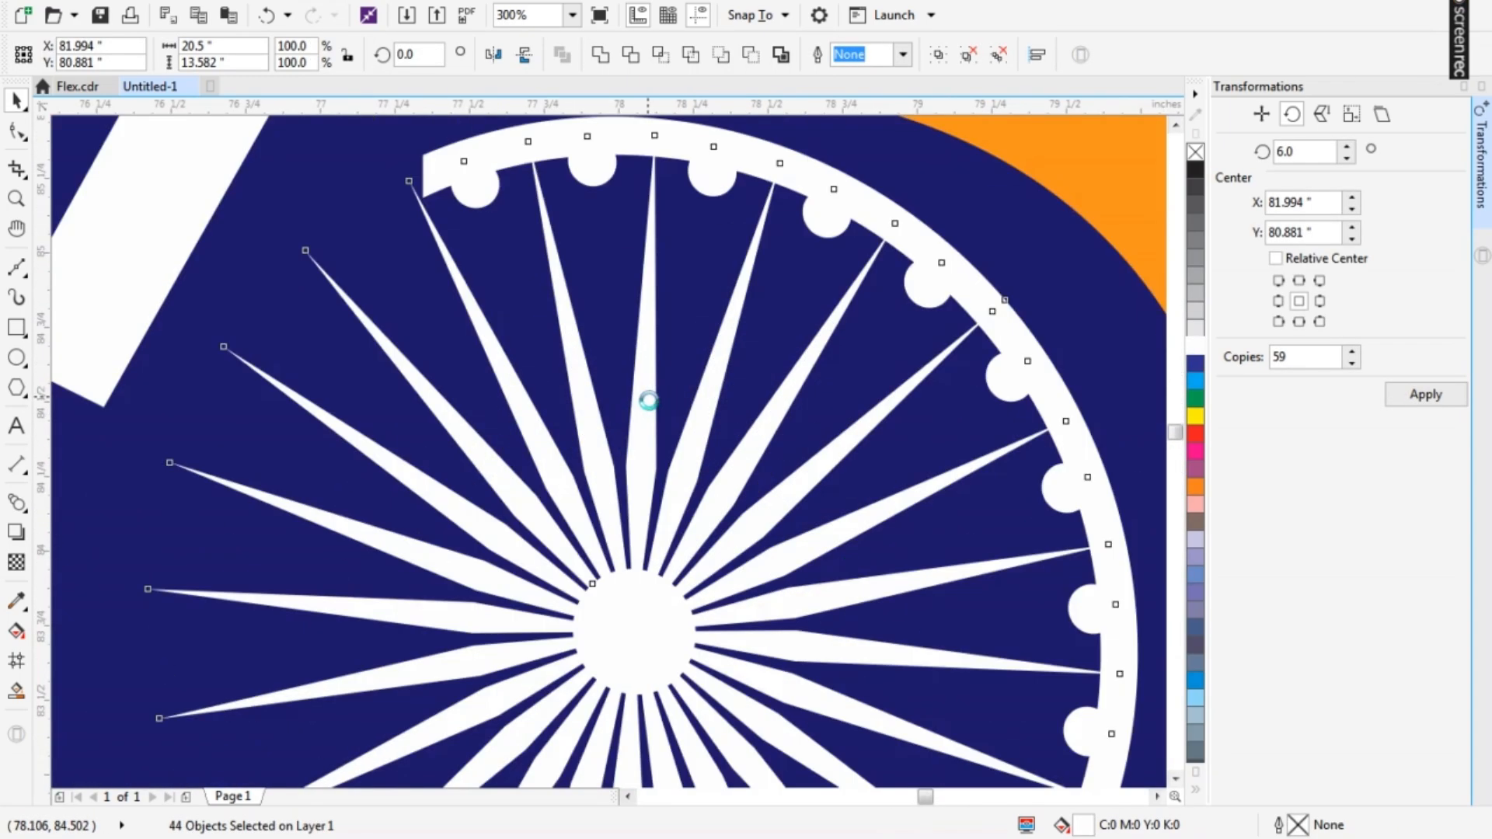
scroll(633, 367, down, 5)
scroll(639, 451, down, 2)
key(ctrl+g)
scroll(700, 356, down, 3)
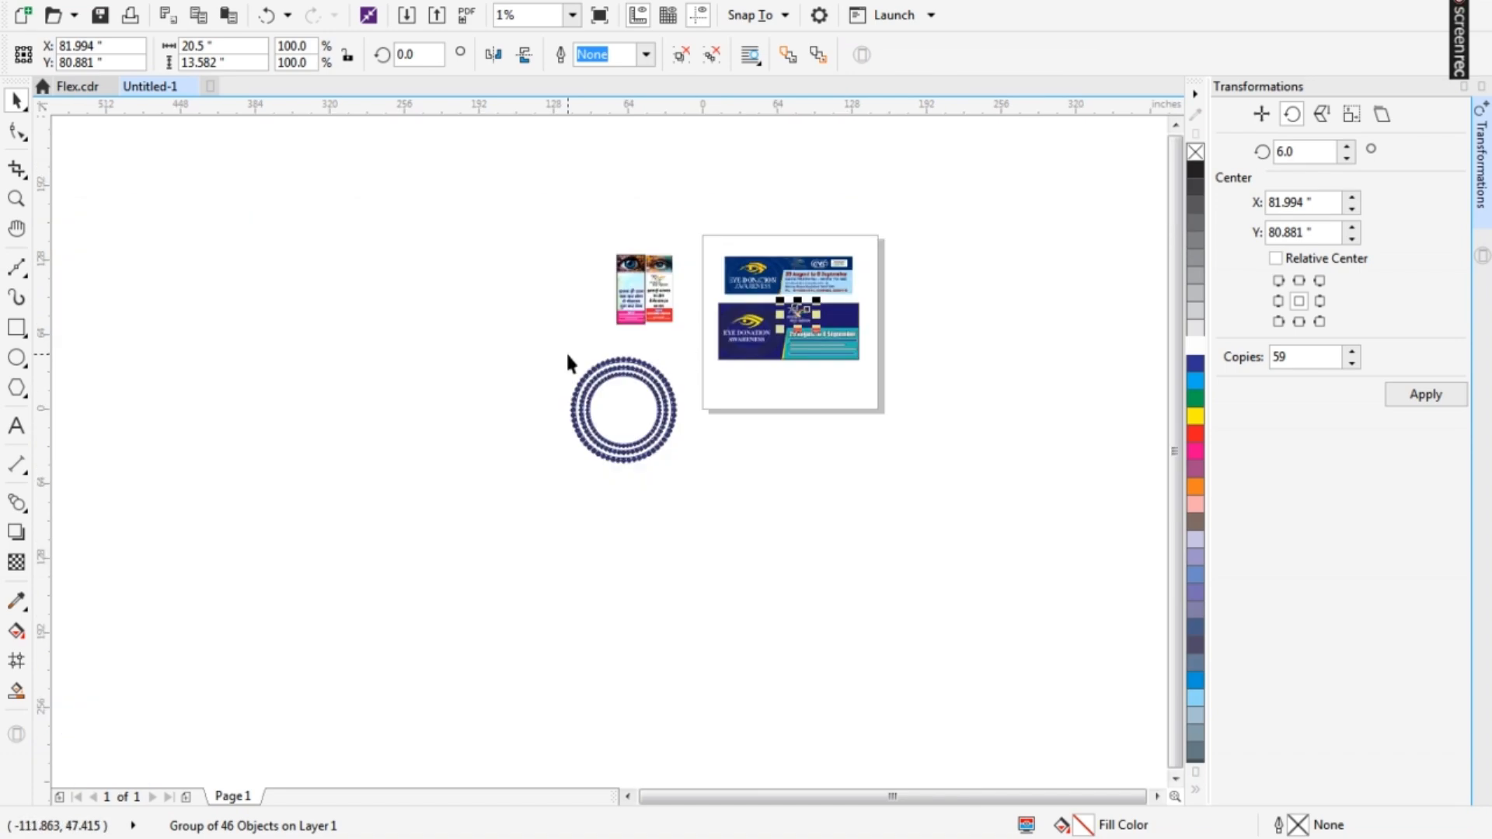
scroll(571, 400, up, 1)
scroll(332, 439, down, 1)
scroll(383, 342, up, 1)
click(383, 342)
drag(383, 343, 1138, 349)
right_click(1138, 349)
key(ctrl+z)
- Copy the GNEC logo from the standee to the banner beside the Azadi Ka Amrit Mahotsav logo, group it and adjust its placement
drag(258, 324, 1137, 341)
right_click(1137, 341)
scroll(334, 448, down, 1)
scroll(714, 399, up, 2)
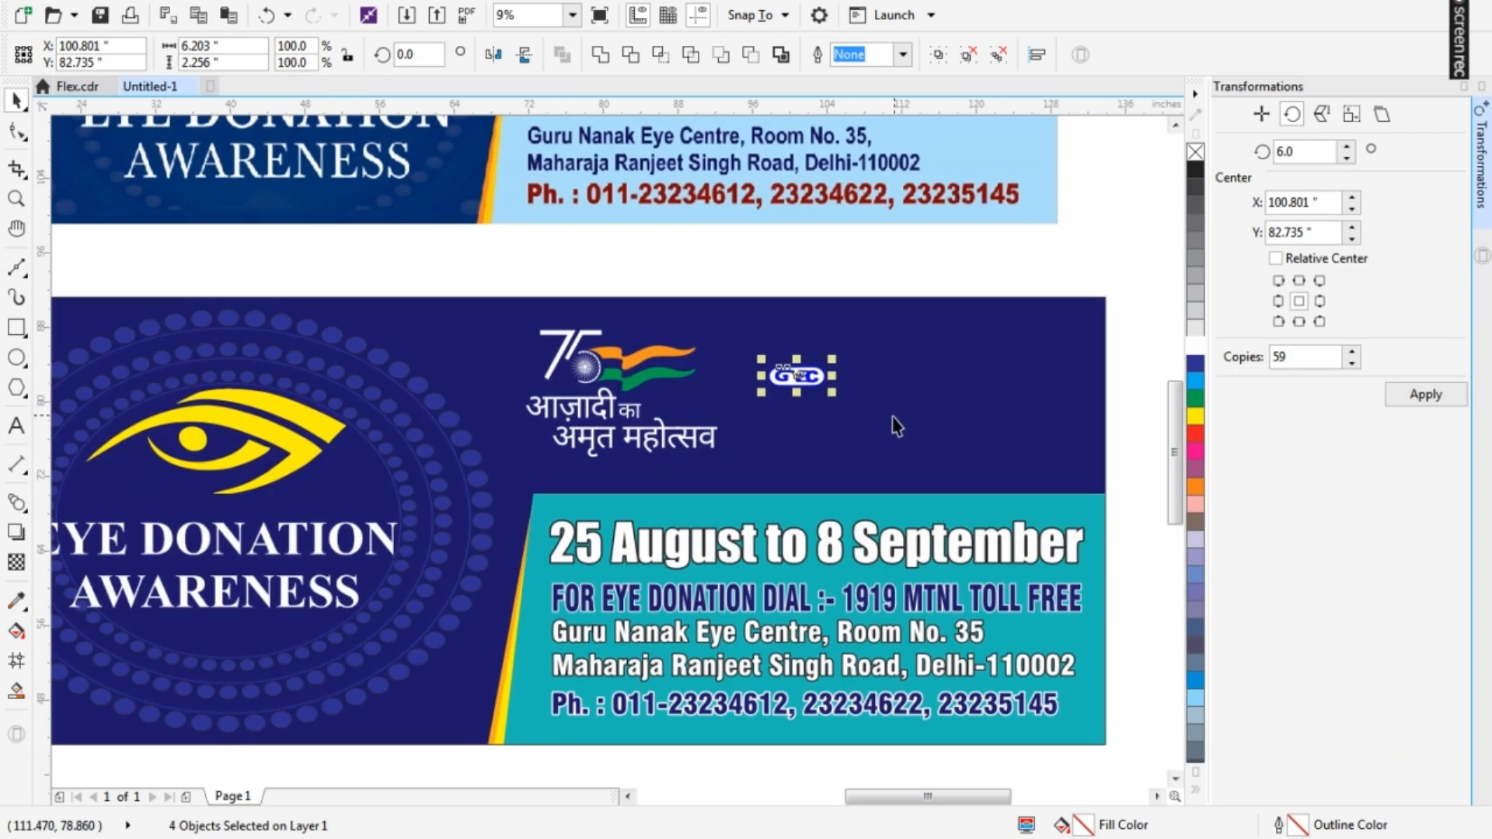
key(ctrl+g)
scroll(521, 506, down, 2)
scroll(642, 457, up, 4)
drag(448, 577, 543, 584)
- Delete three unneeded shapes from the GNEC logo group and fill the remaining logo white
scroll(573, 585, down, 1)
scroll(518, 586, up, 2)
ctrl+click(492, 596)
key(Delete)
ctrl+click(561, 560)
key(Delete)
ctrl+click(565, 515)
key(Delete)
click(1195, 346)
- Fine-tune the position of the GNEC logo on the blue area above the teal panel
scroll(413, 549, down, 1)
scroll(416, 586, down, 1)
scroll(488, 542, up, 1)
drag(506, 536, 512, 561)
scroll(469, 633, down, 1)
drag(458, 618, 473, 619)
click(586, 495)
scroll(586, 495, down, 2)
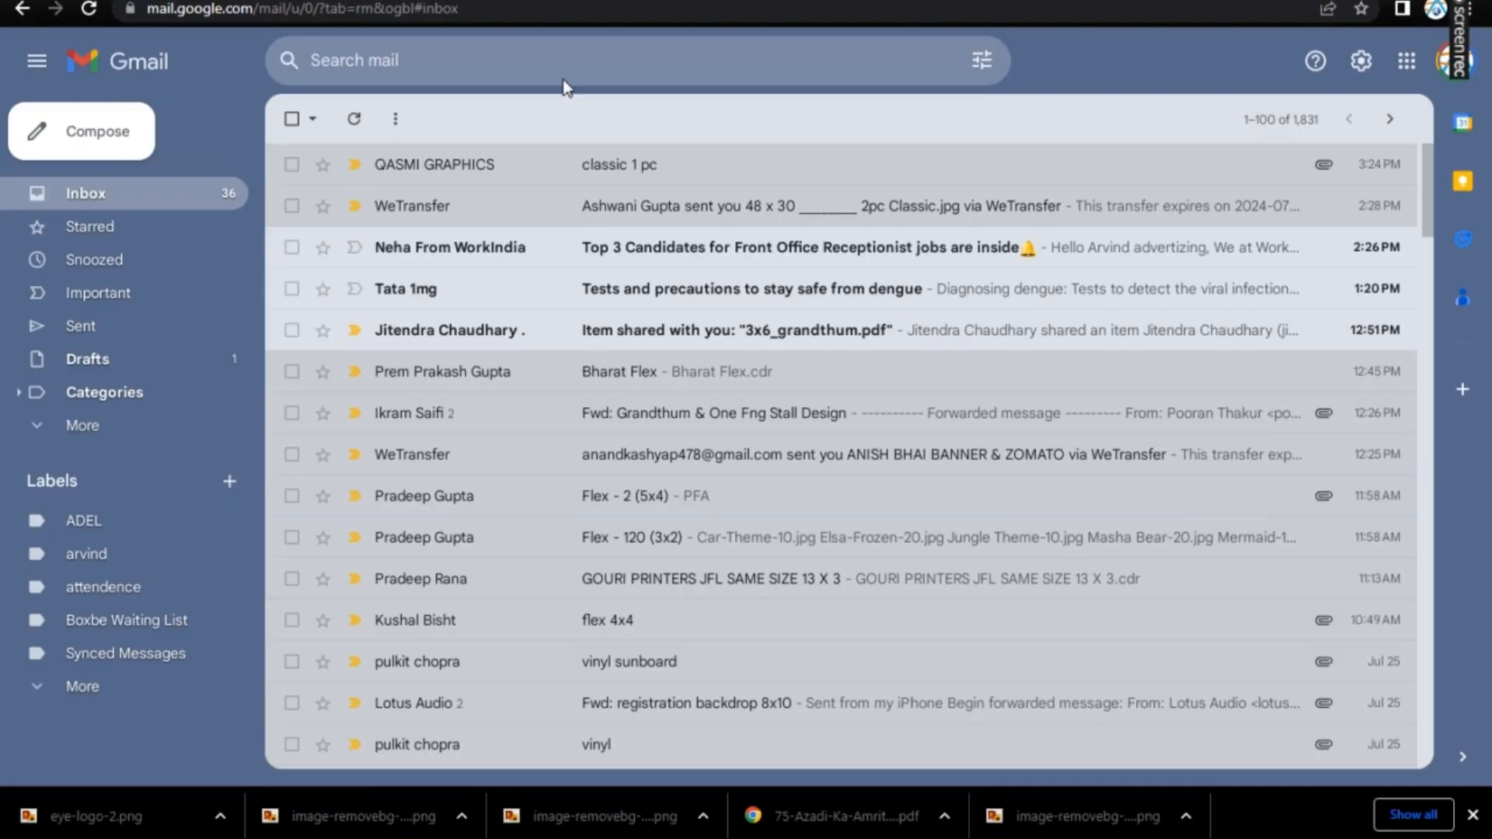
- Switch to Google Chrome, search Google Images for "Delhi Sarkar Logo" and copy the Aam Aadmi Party result's logo image
click(567, 390)
text(Delhi Sarkar Logo)
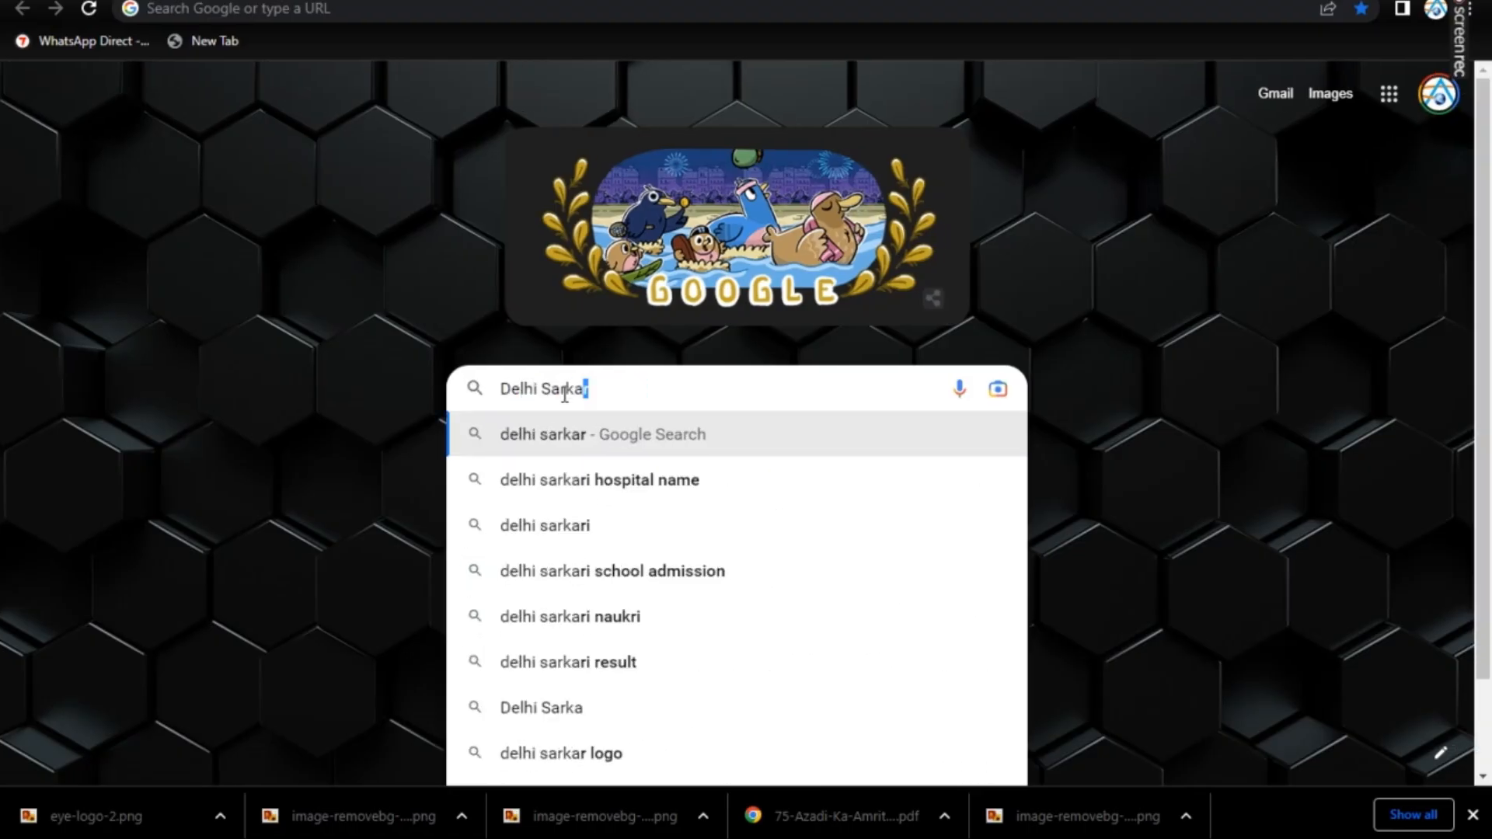
key(Return)
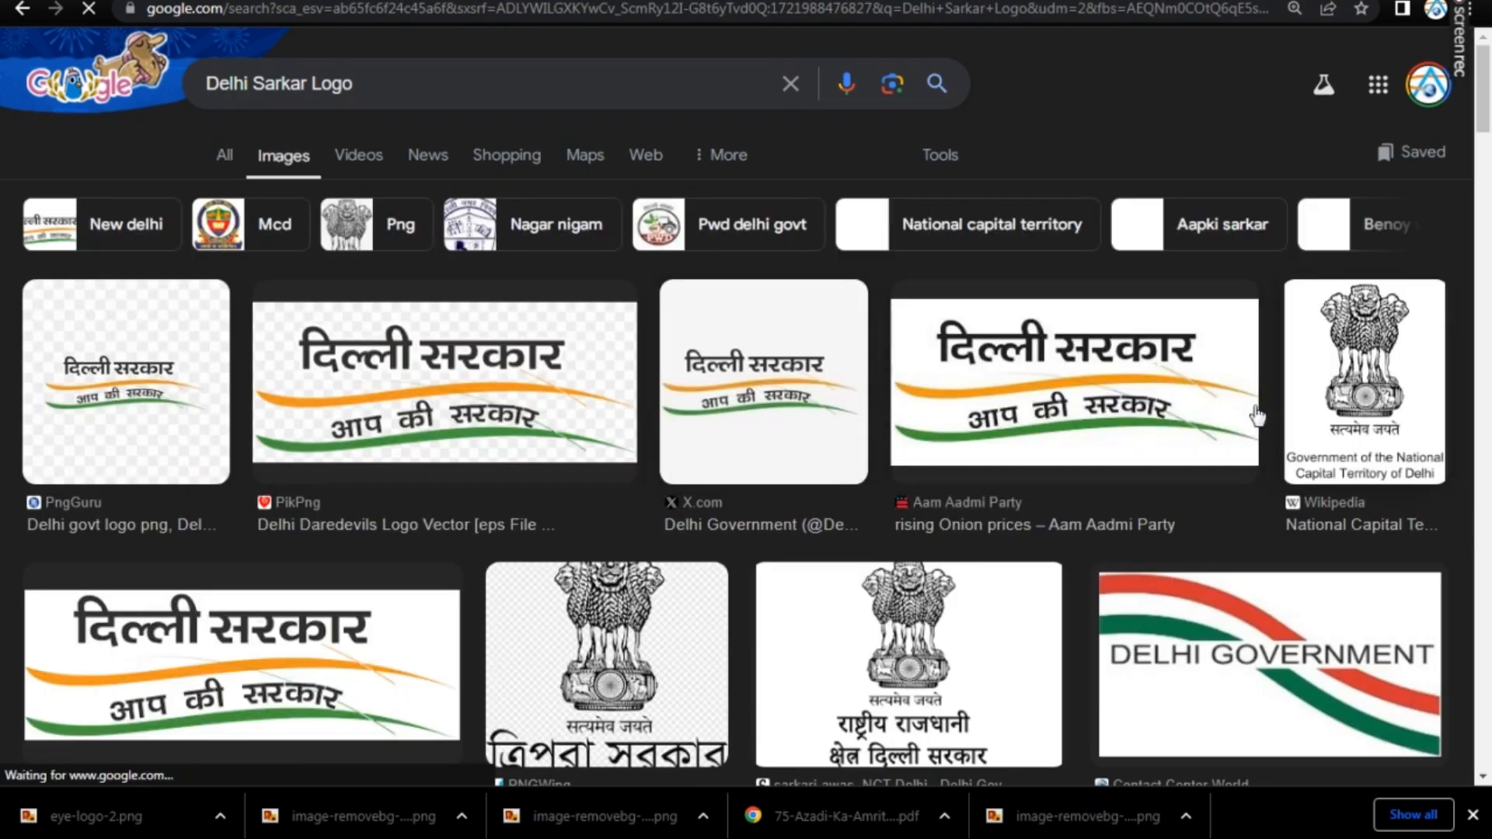
click(1257, 417)
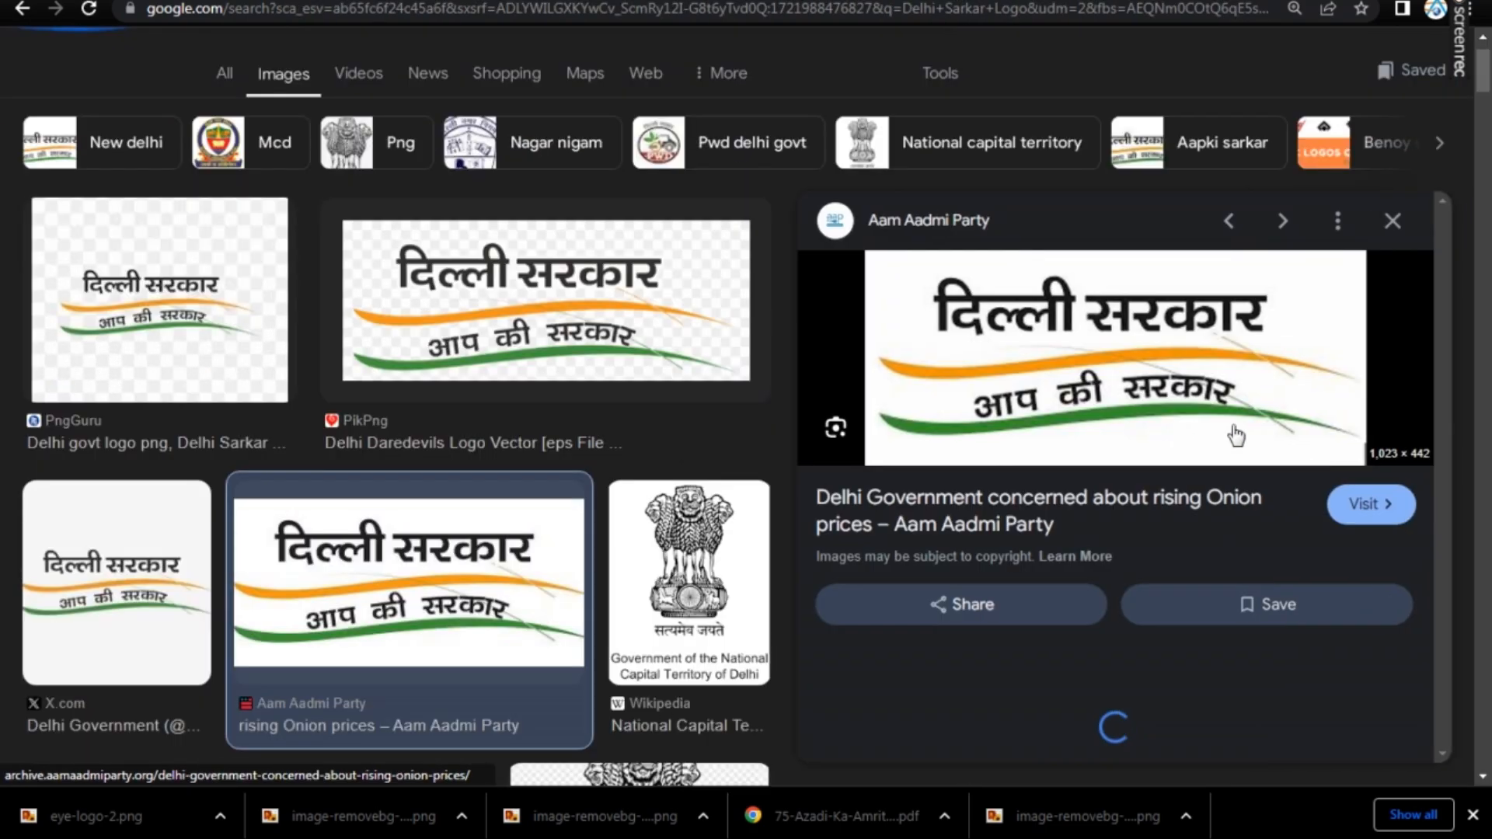
right_click(1152, 310)
- Paste the Delhi Sarkar logo into the CorelDRAW document and place it beside the GNEC logo on the banner's blue area
key(ctrl+v)
scroll(544, 530, up, 1)
drag(445, 541, 660, 521)
scroll(730, 544, up, 1)
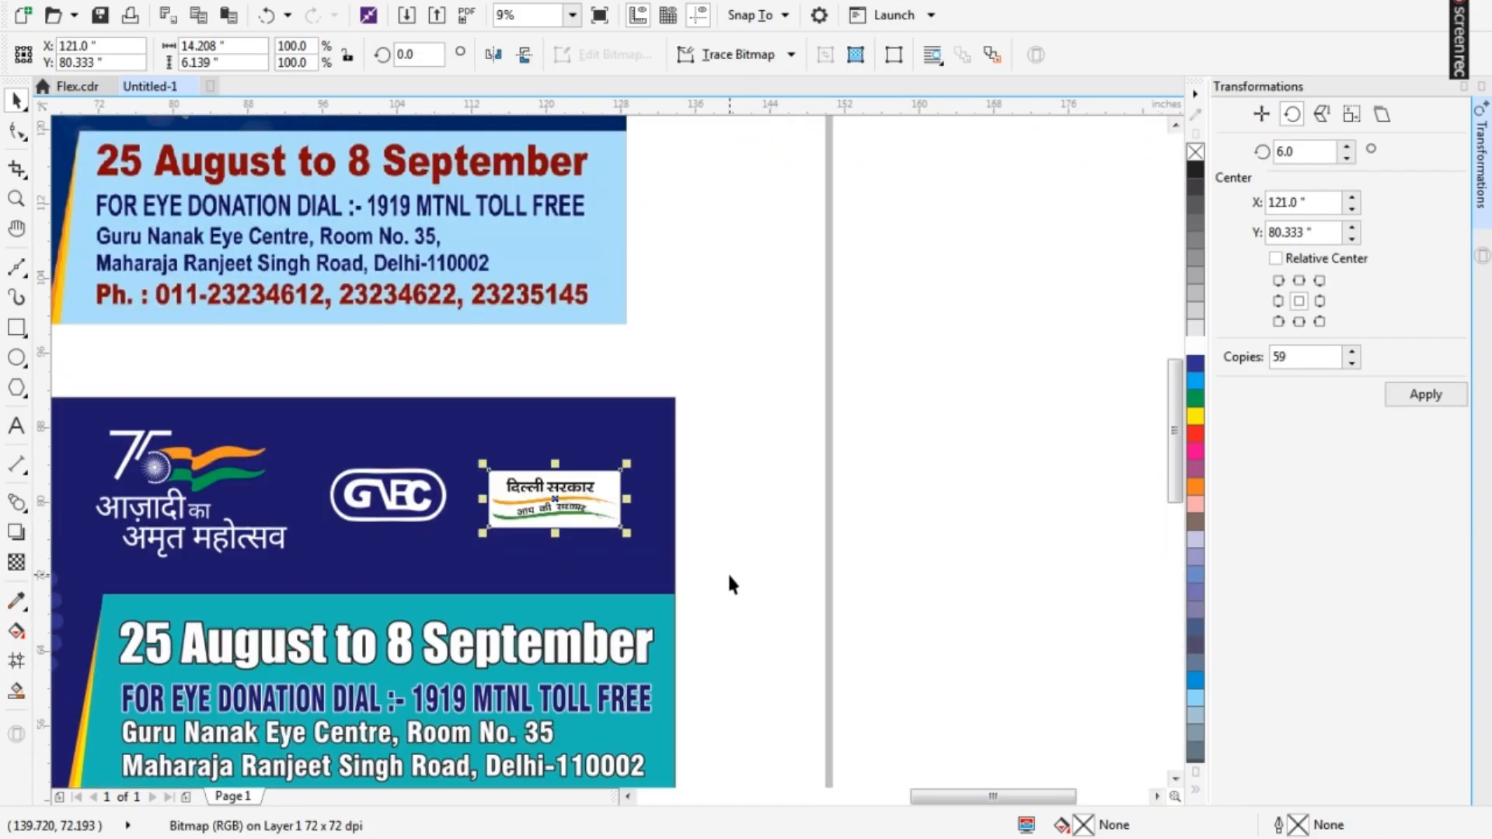
scroll(729, 571, up, 2)
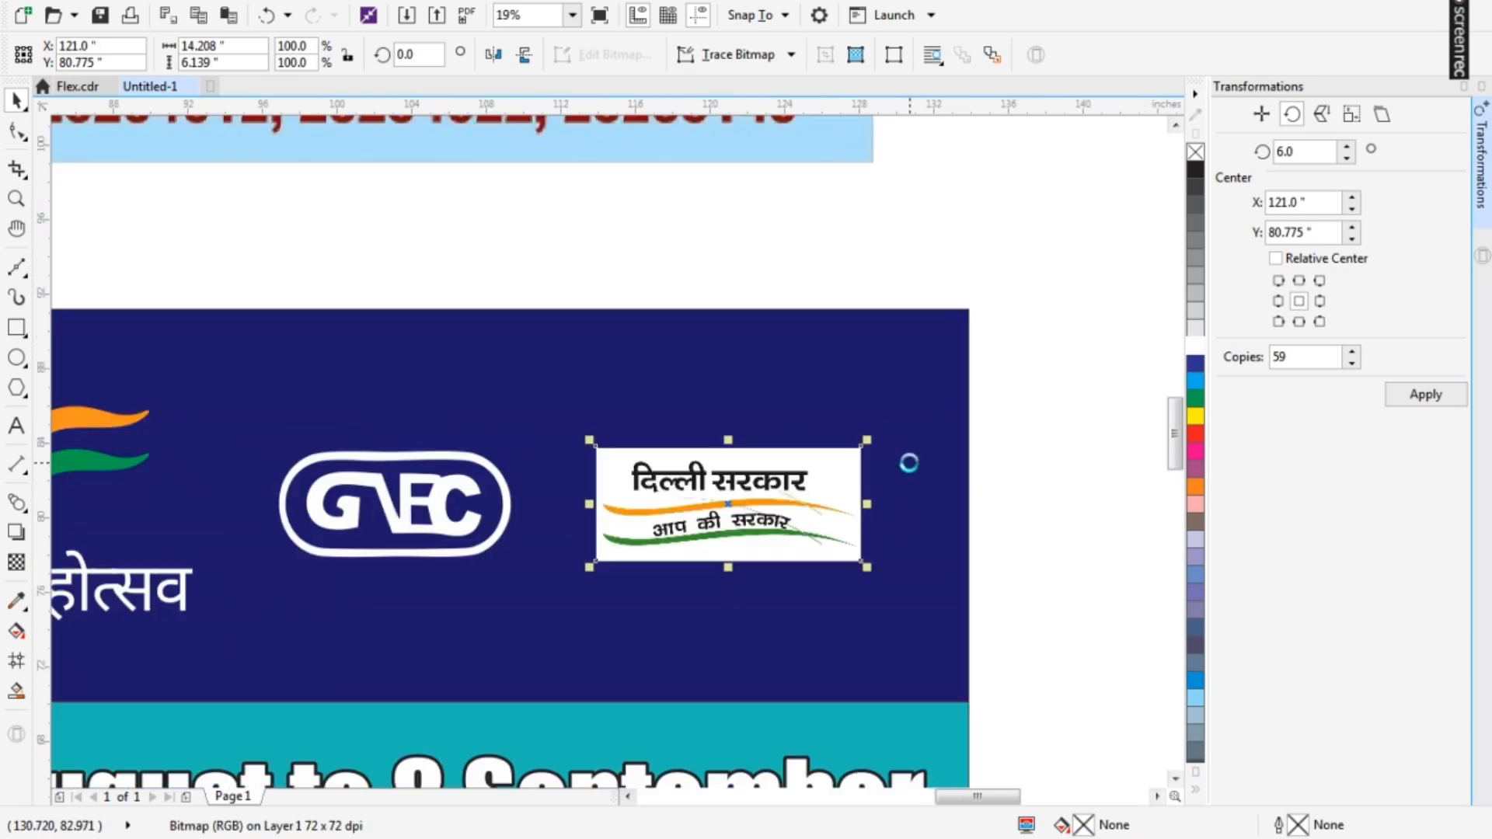
- Enlarge the Delhi Sarkar logo to about 16.4 inches wide and shift the GNEC logo slightly toward the Azadi Ka Amrit Mahotsav logo
drag(866, 440, 888, 431)
scroll(977, 379, down, 1)
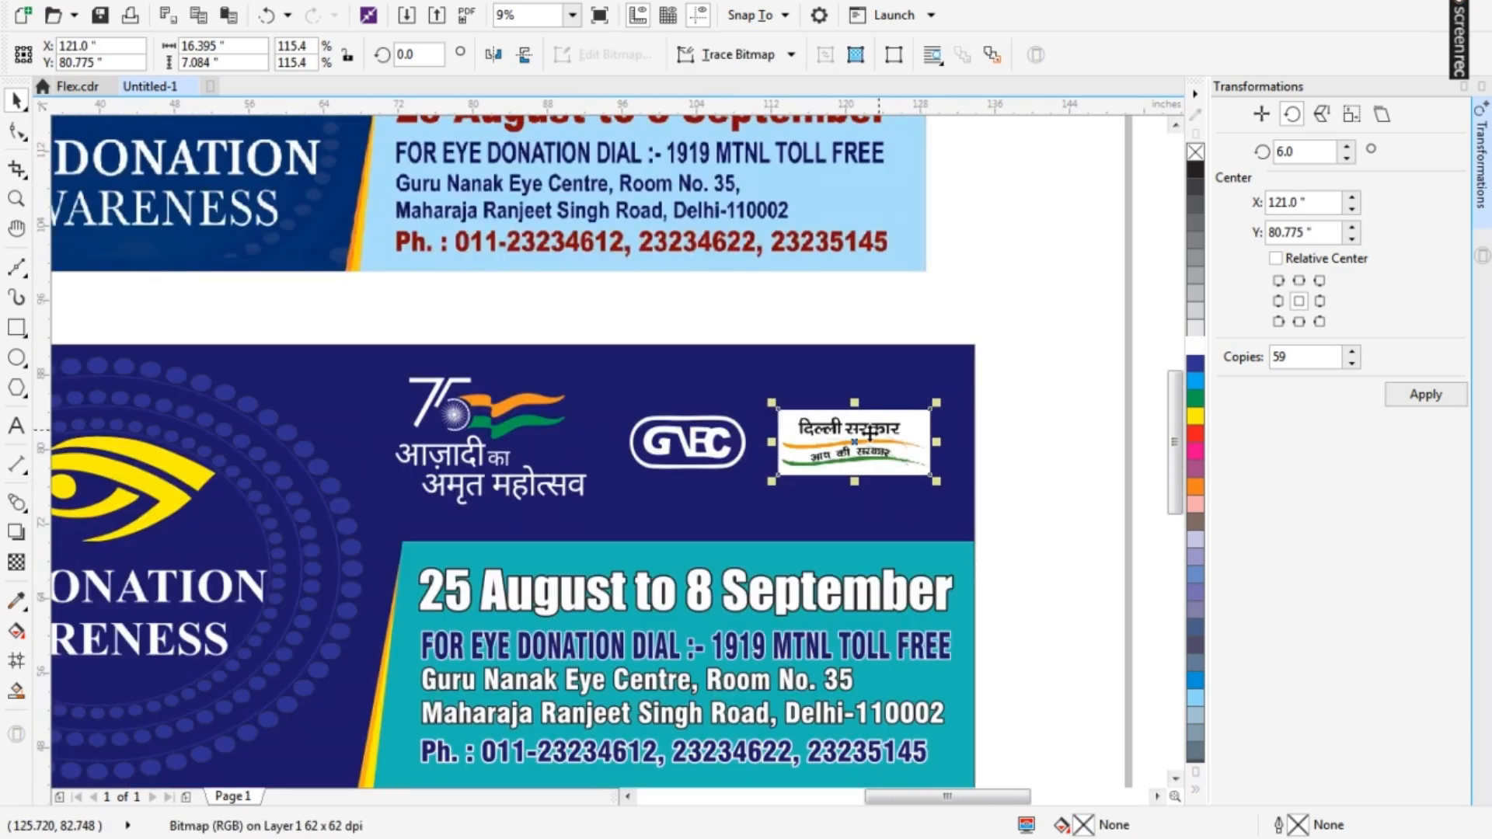
drag(739, 424, 725, 423)
scroll(718, 440, down, 1)
click(903, 478)
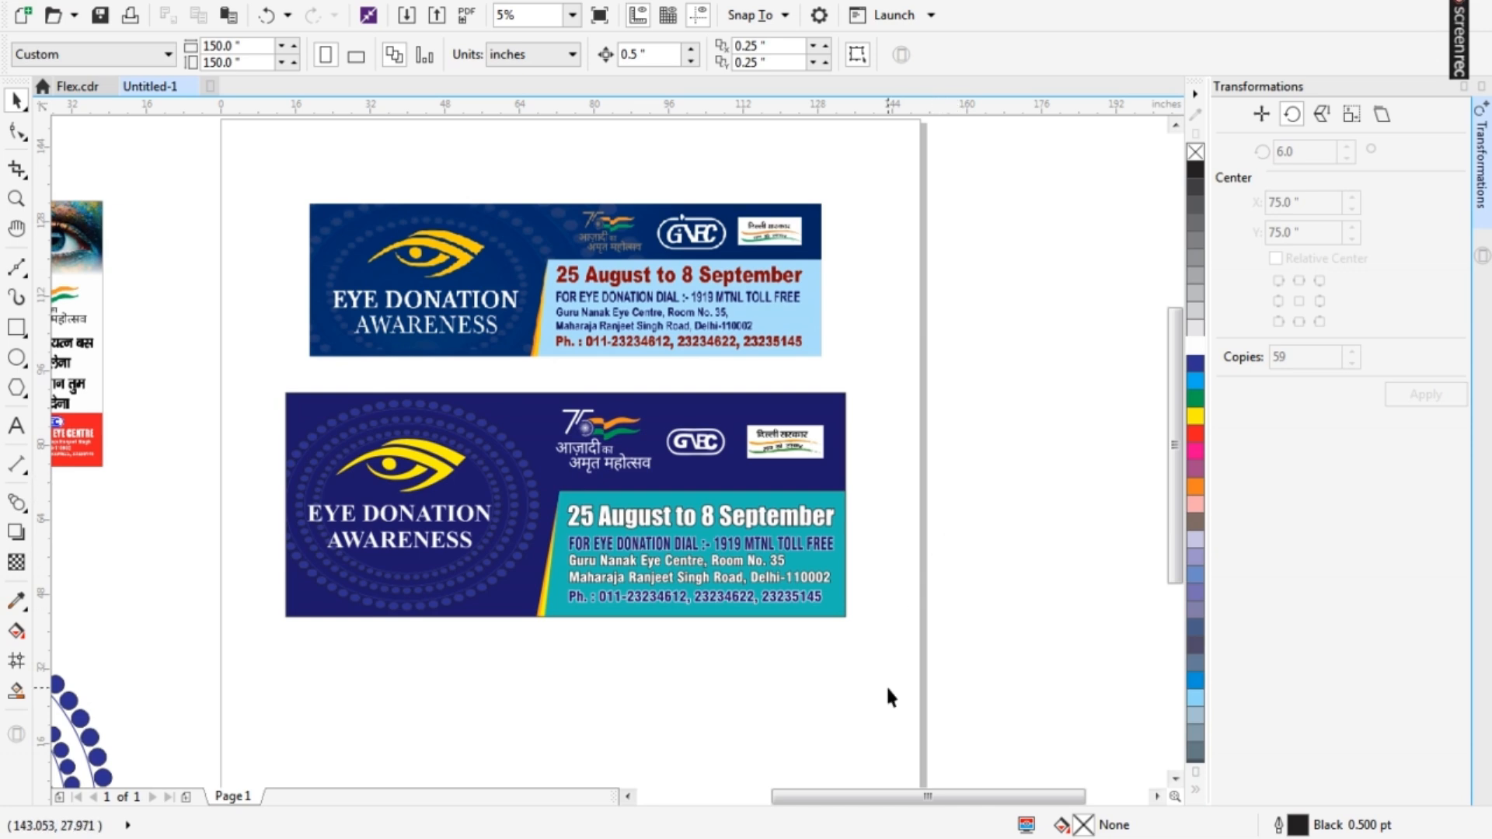
- Select all the objects of the recreated banner below the reference image
drag(906, 382, 217, 690)
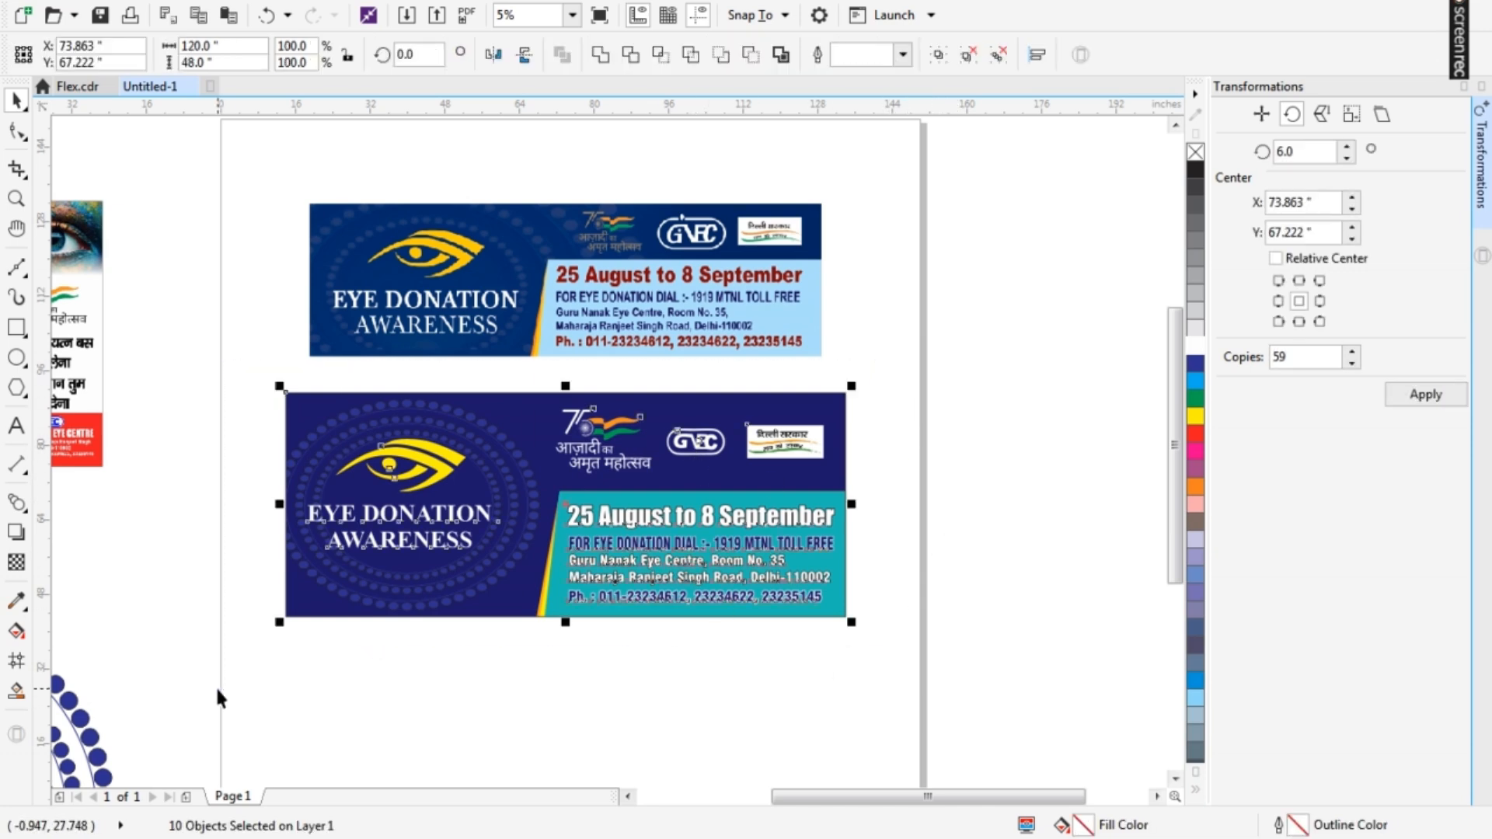